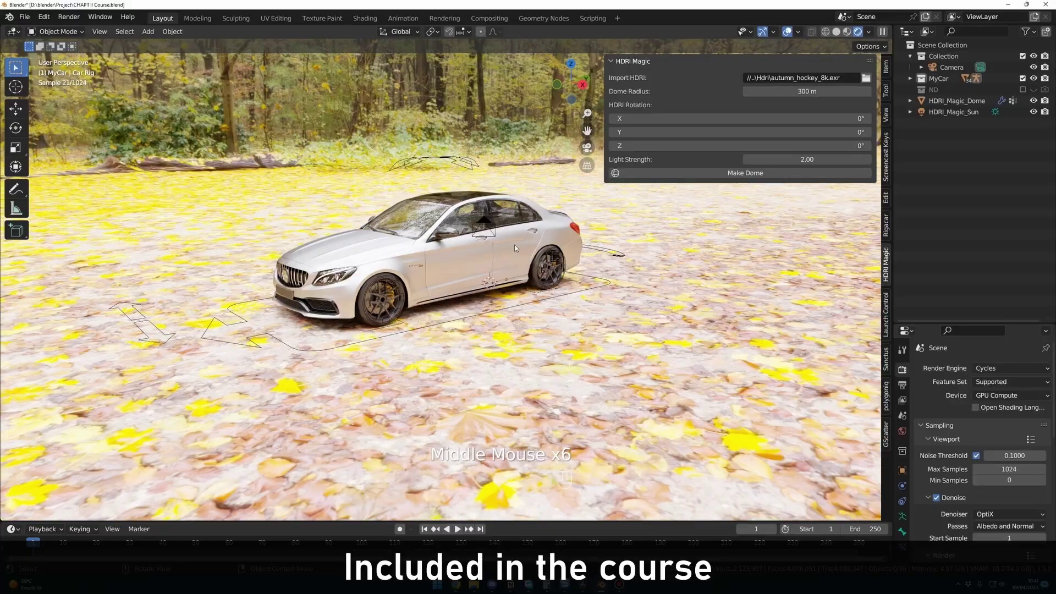
Step: Orbit and zoom the view to face the Audi's front
{"action": "middle_click_drag", "start_coordinate": [515, 248], "coordinate": [462, 249]}
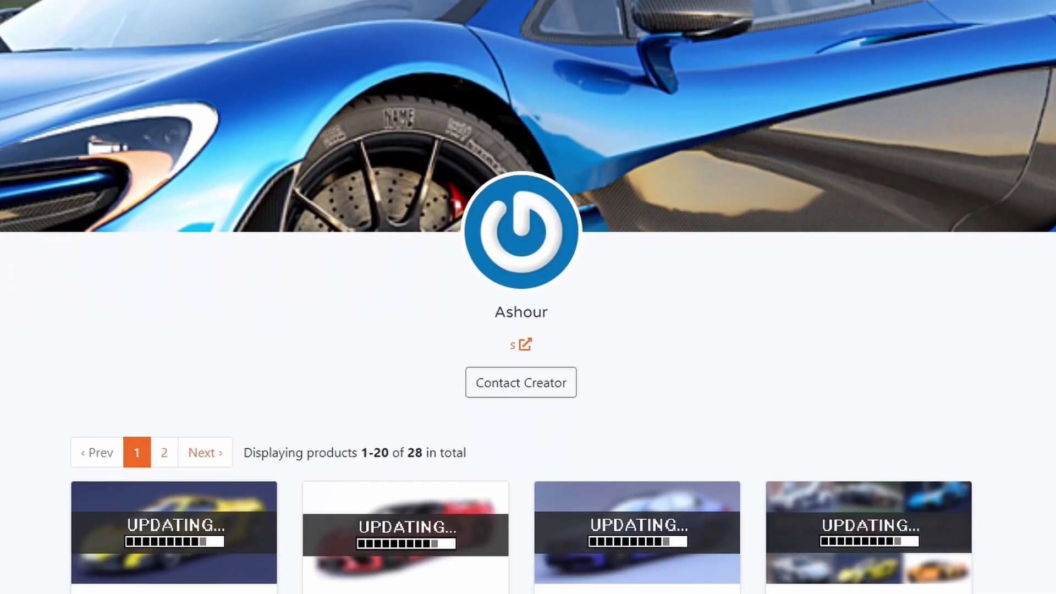
{"action": "scroll", "coordinate": [528, 297], "scroll_direction": "down", "scroll_amount": 8}
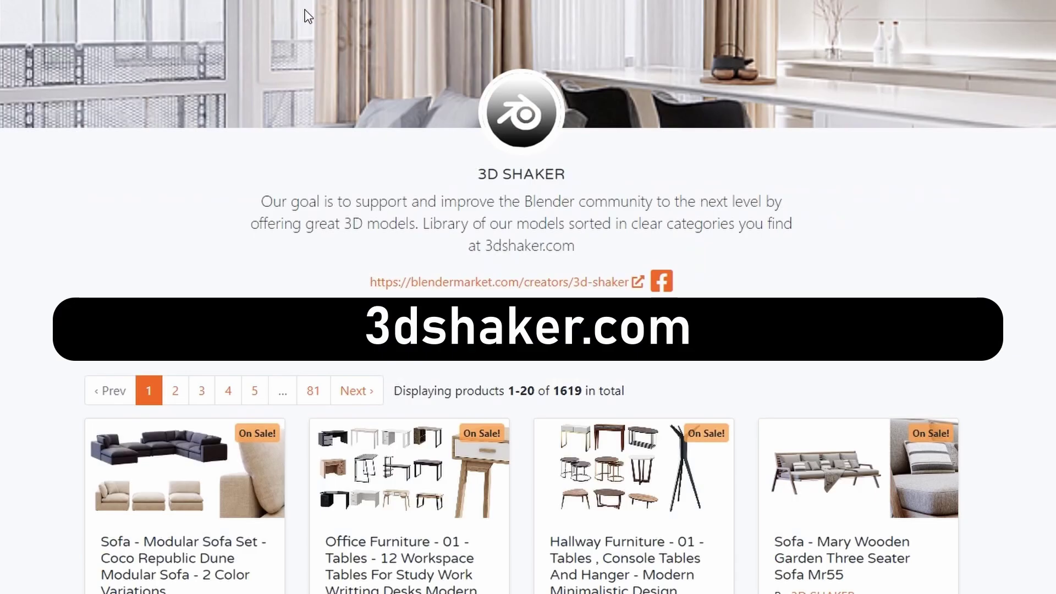
{"action": "scroll", "coordinate": [307, 14], "scroll_direction": "down", "scroll_amount": 5}
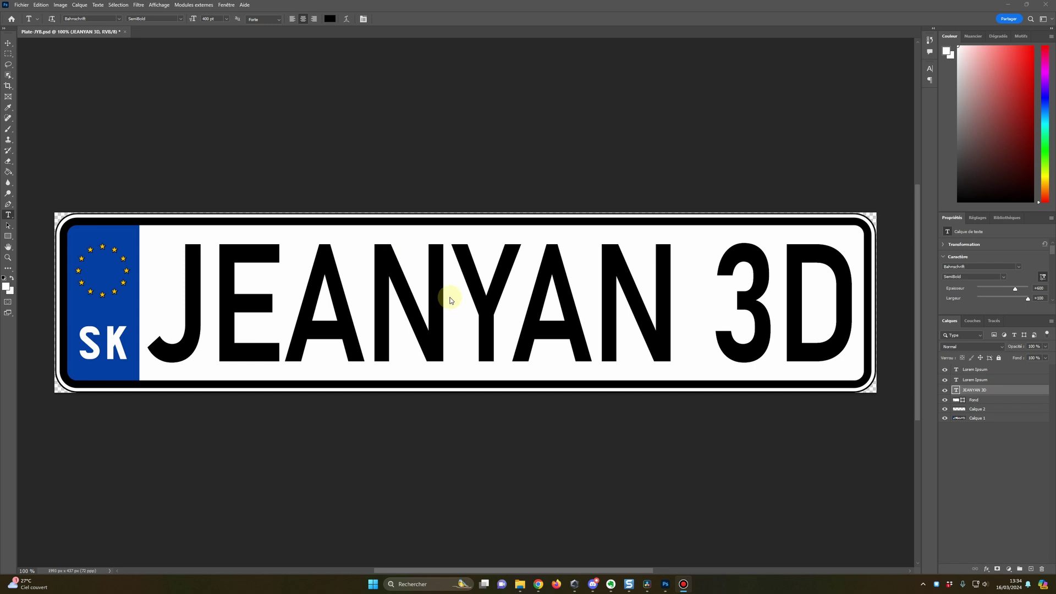
Step: Try replacing the plate letters with DFFF, undo back to JEANYAN, and browse the fonts
{"action": "left_click_drag", "start_coordinate": [223, 292], "coordinate": [671, 315]}
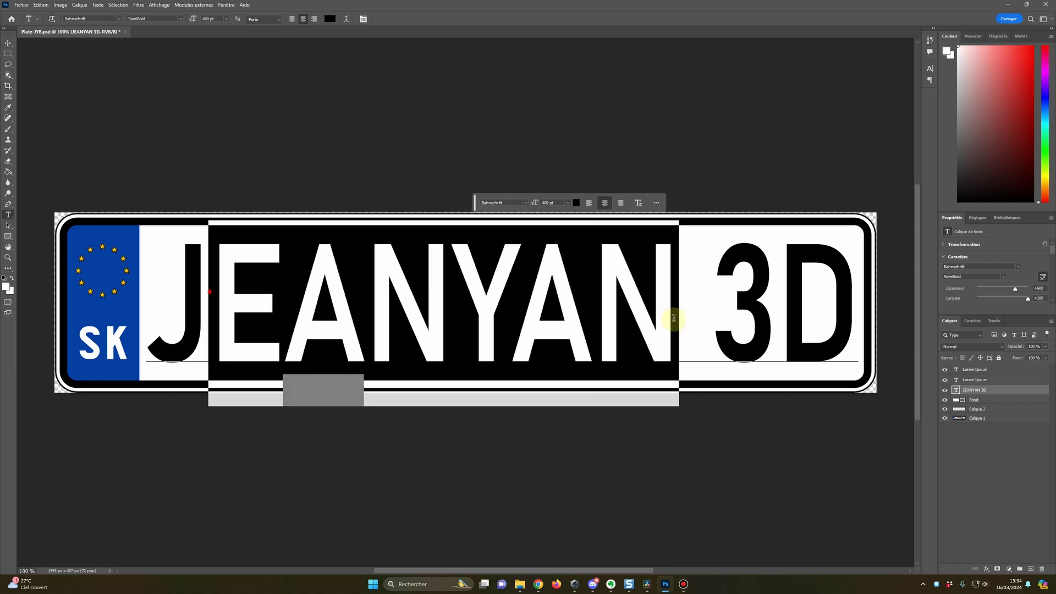
{"action": "type", "text": "DFFF"}
{"action": "key", "text": "ctrl+z"}
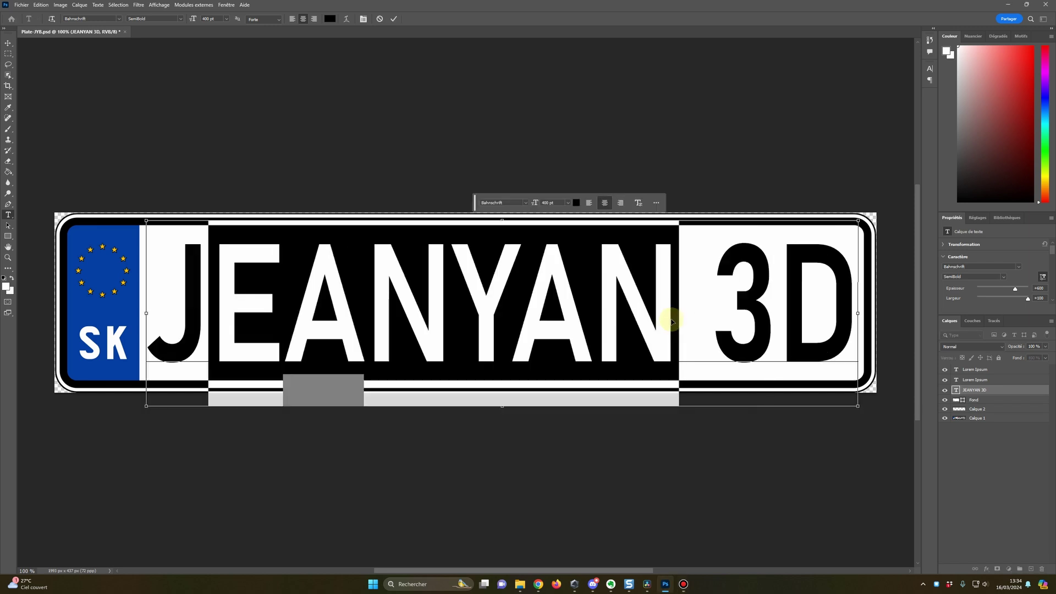
{"action": "key", "text": "ctrl+z"}
{"action": "left_click", "coordinate": [525, 203]}
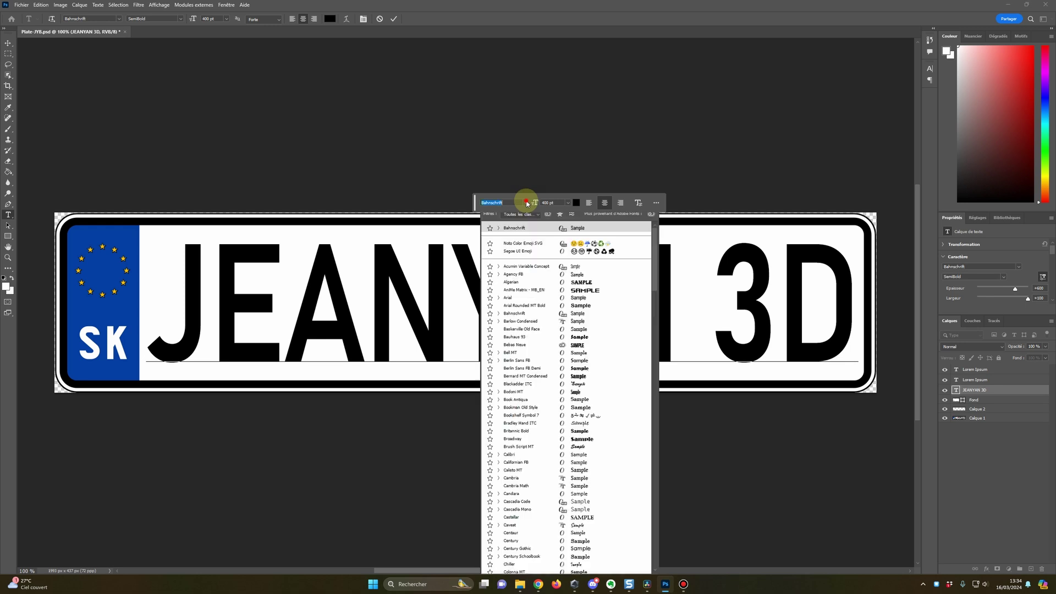
{"action": "left_click", "coordinate": [405, 290]}
Step: Try a red colour on the letters NYA, cancel it, and commit the unchanged black text
{"action": "left_click_drag", "start_coordinate": [404, 290], "coordinate": [573, 282]}
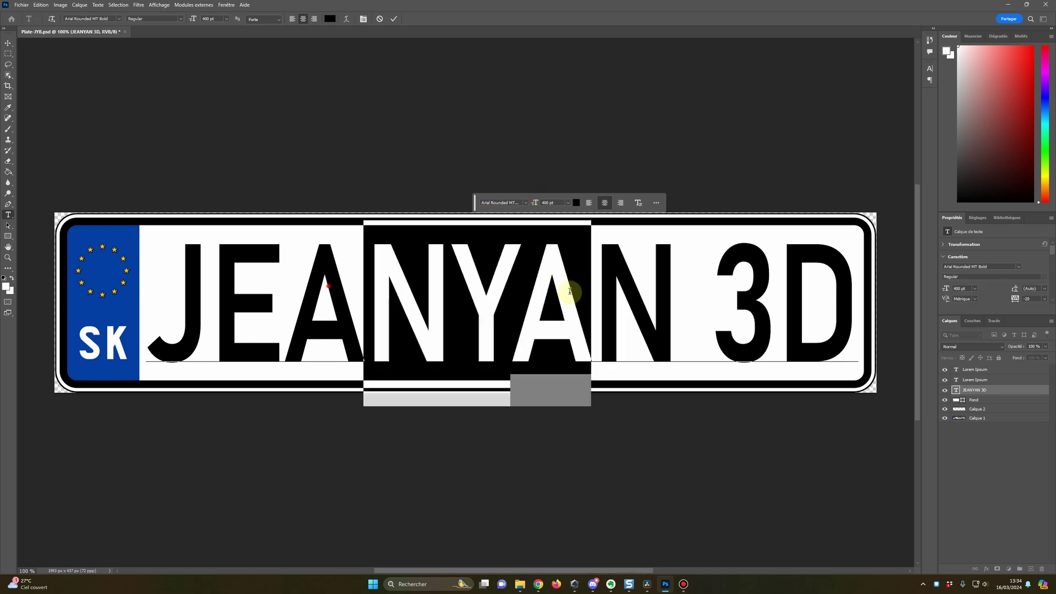
{"action": "left_click", "coordinate": [575, 201]}
{"action": "left_click", "coordinate": [471, 330]}
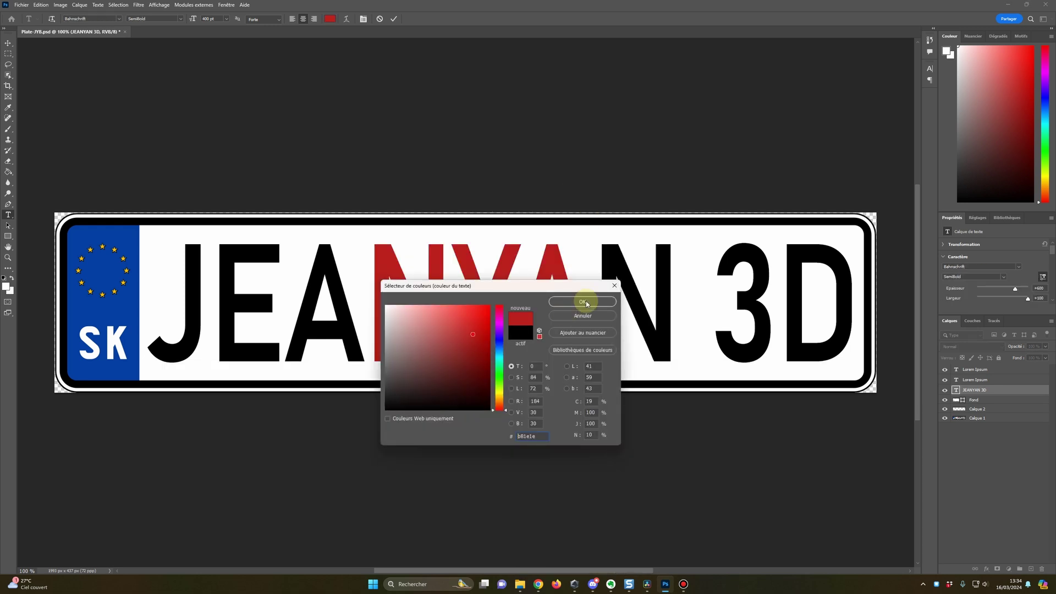
{"action": "left_click", "coordinate": [584, 316]}
{"action": "left_click", "coordinate": [644, 311]}
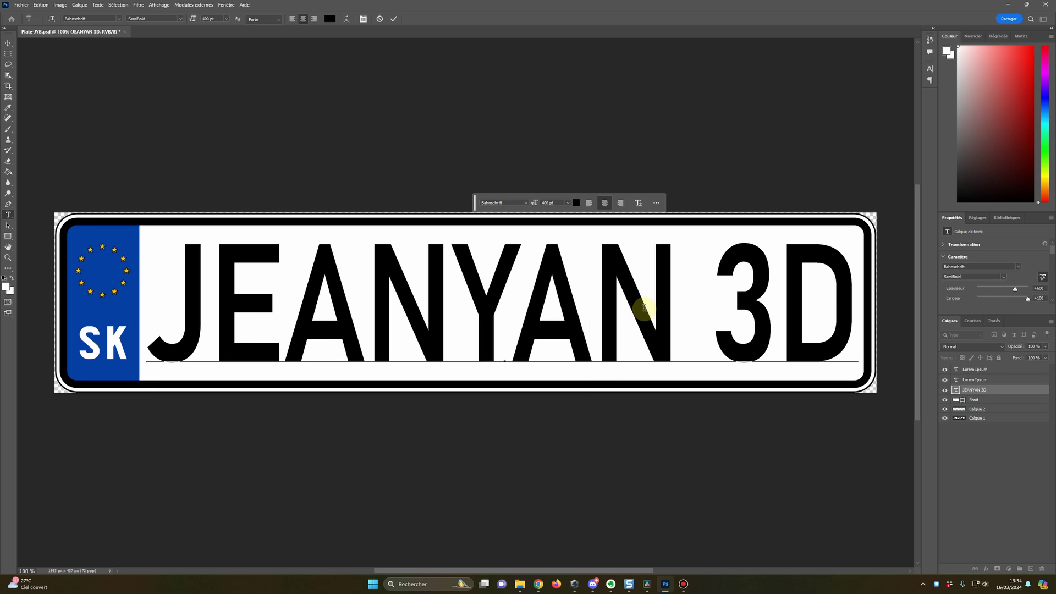
{"action": "left_click", "coordinate": [452, 297]}
{"action": "left_click", "coordinate": [565, 297]}
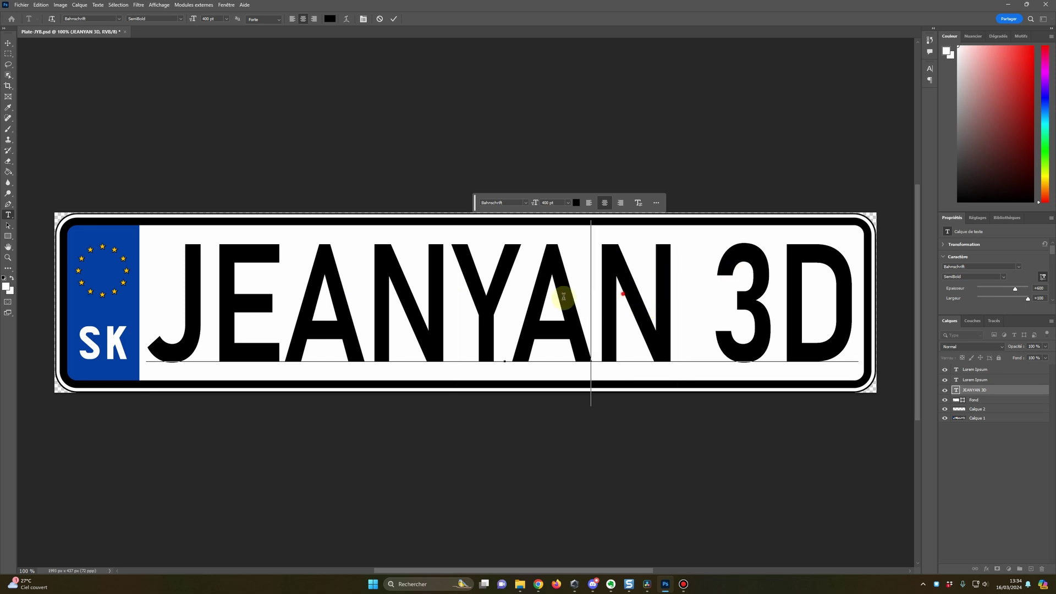
{"action": "left_click", "coordinate": [339, 305]}
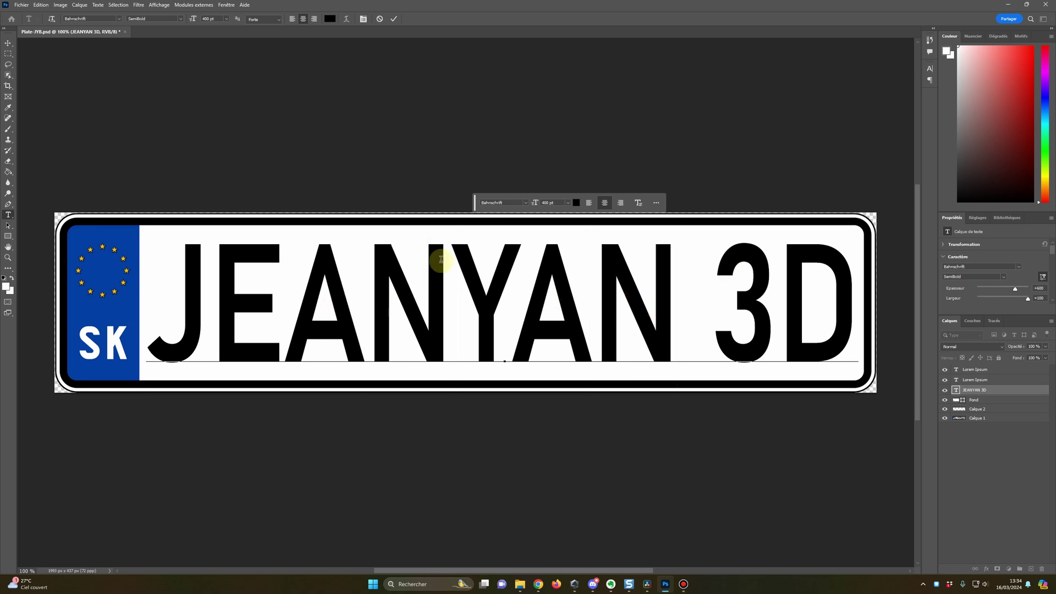
{"action": "left_click", "coordinate": [233, 120]}
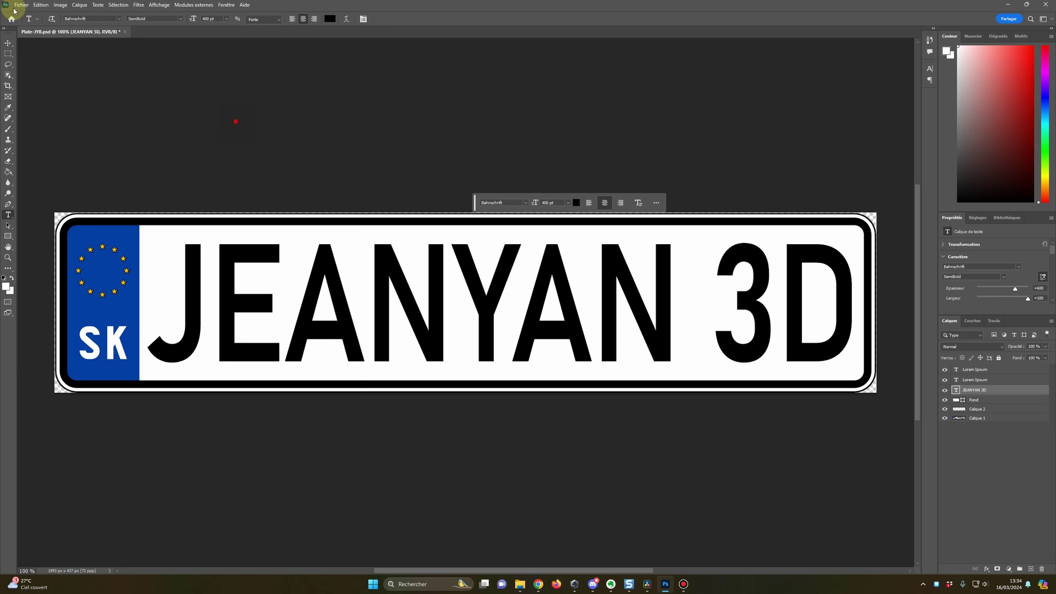
Step: Look through the file export options and close them without exporting
{"action": "left_click", "coordinate": [22, 7]}
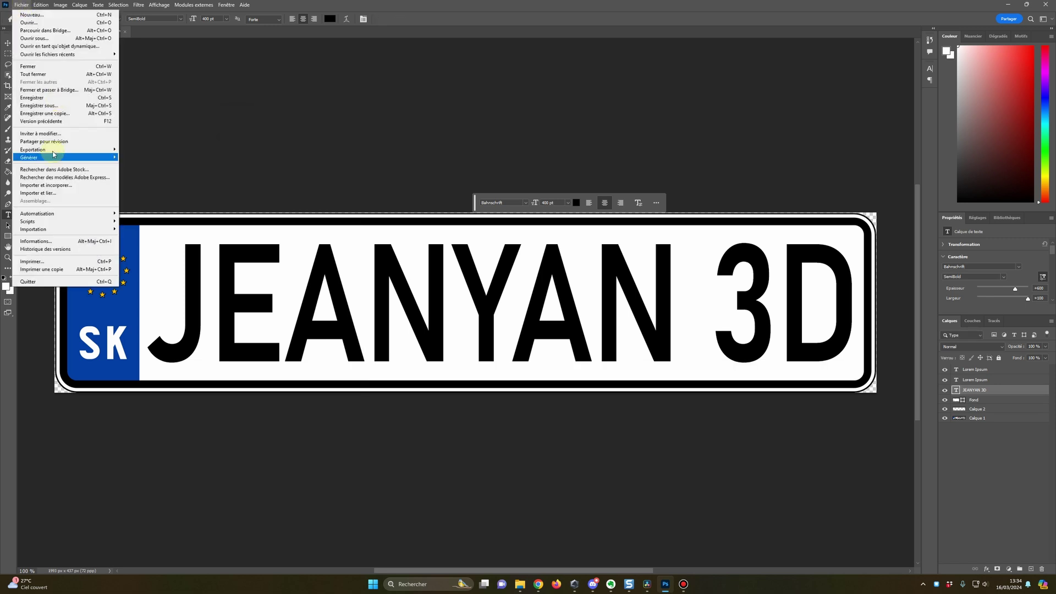
{"action": "mouse_move", "coordinate": [54, 155]}
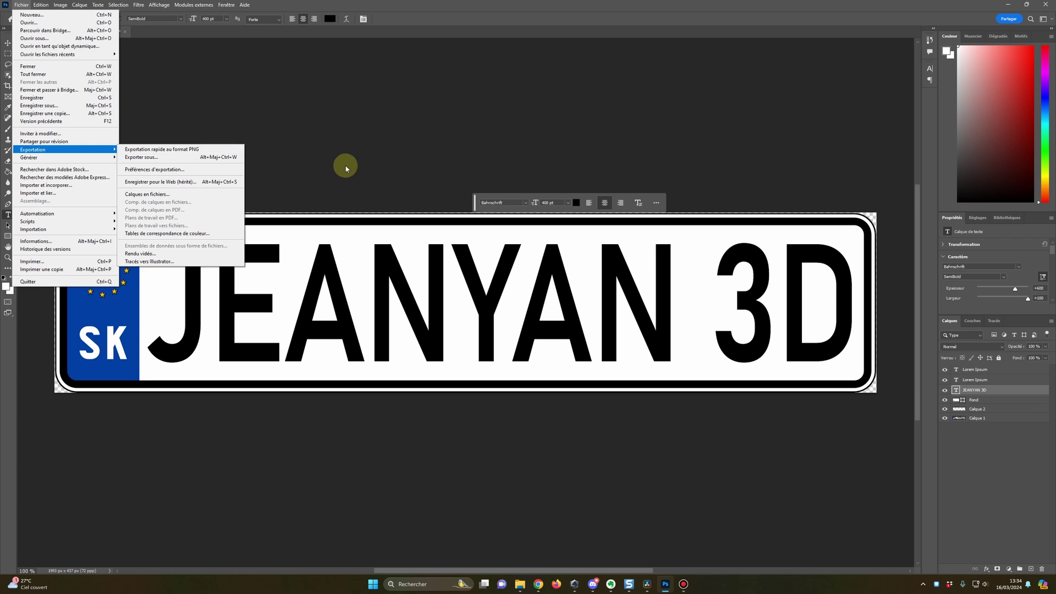
{"action": "left_click", "coordinate": [362, 167]}
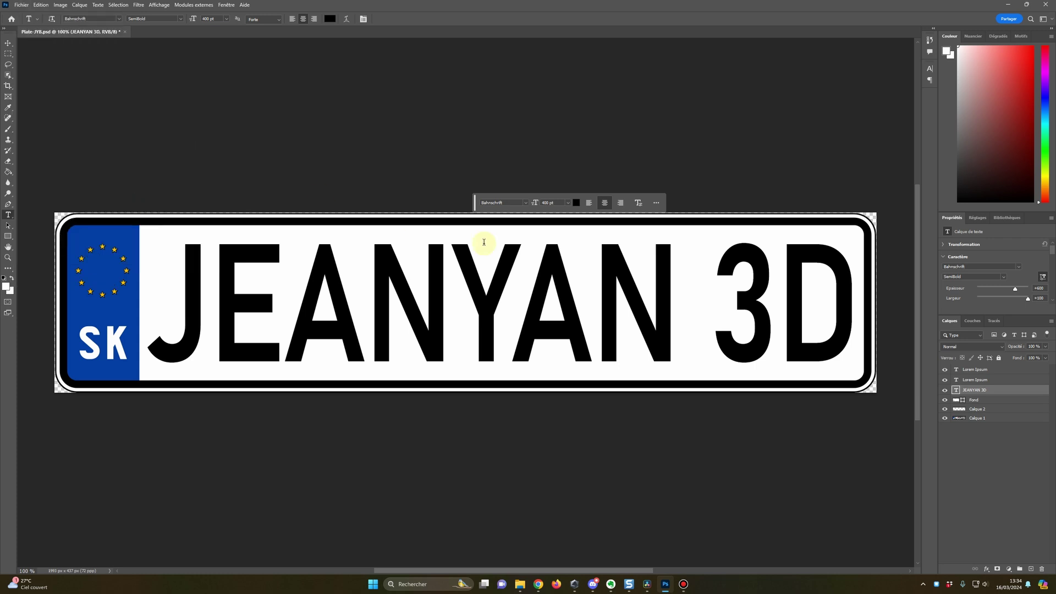
{"action": "left_click_drag", "start_coordinate": [268, 283], "coordinate": [668, 301]}
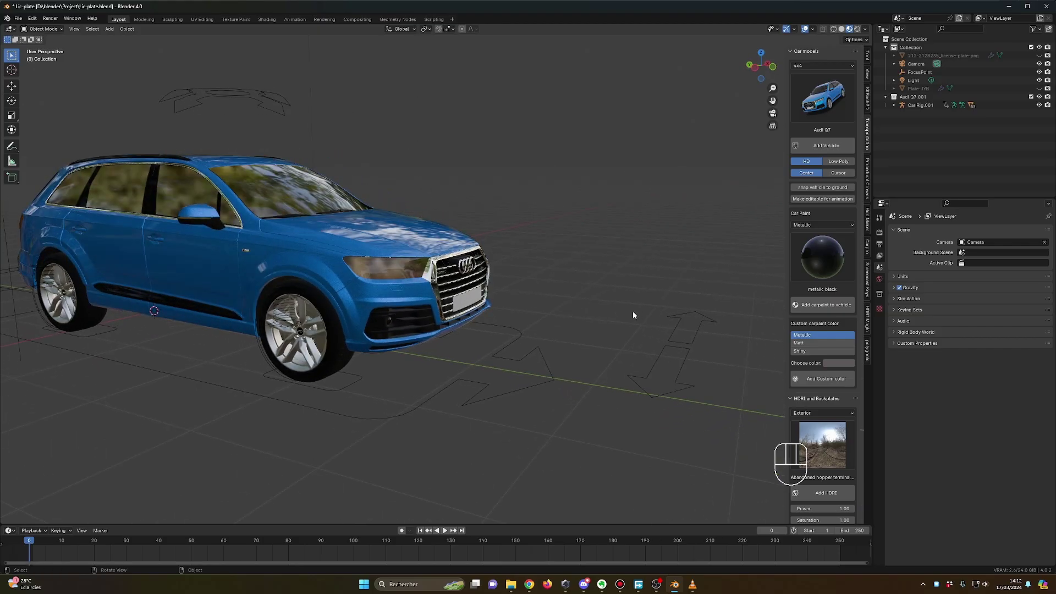
Step: Face the Audi's front and browse the Add menu for an image-plane option
{"action": "middle_click_drag", "start_coordinate": [632, 315], "coordinate": [586, 319]}
{"action": "scroll", "coordinate": [586, 319], "scroll_direction": "up", "scroll_amount": 4}
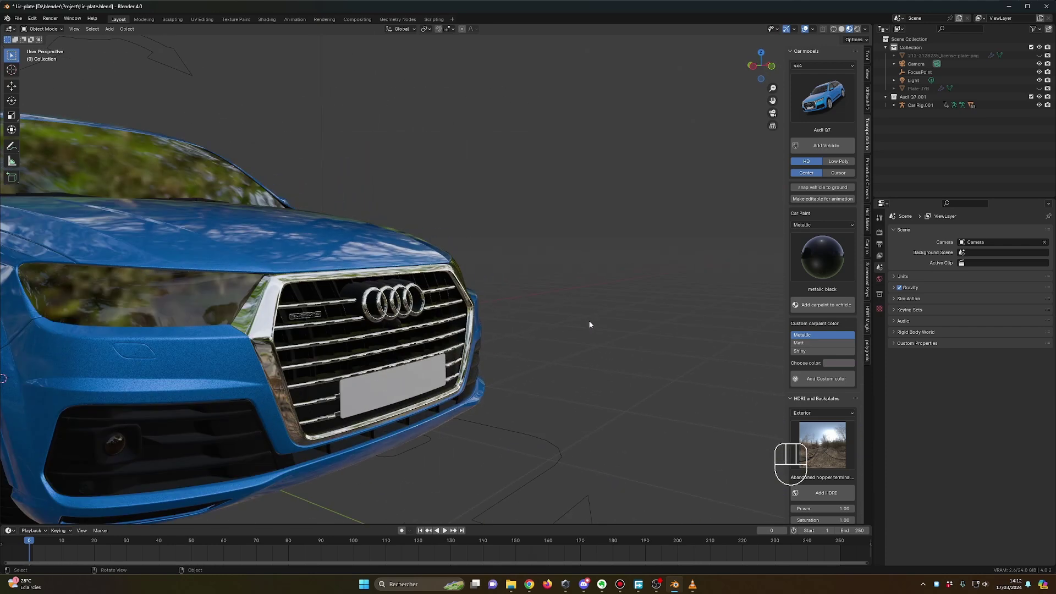
{"action": "scroll", "coordinate": [582, 345], "scroll_direction": "up", "scroll_amount": 2}
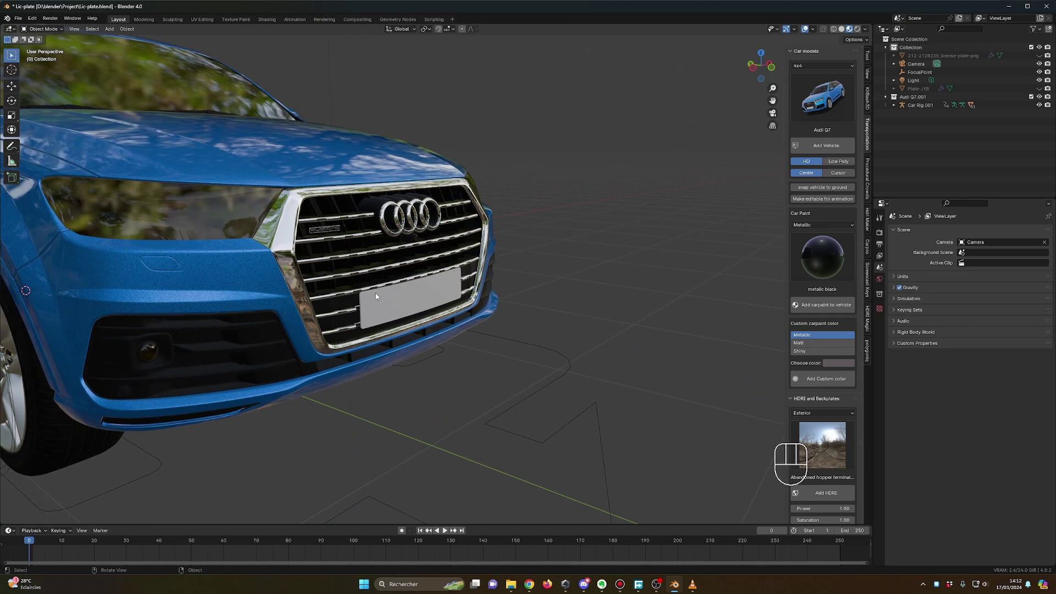
{"action": "scroll", "coordinate": [537, 319], "scroll_direction": "down", "scroll_amount": 6}
{"action": "key", "text": "shift+a"}
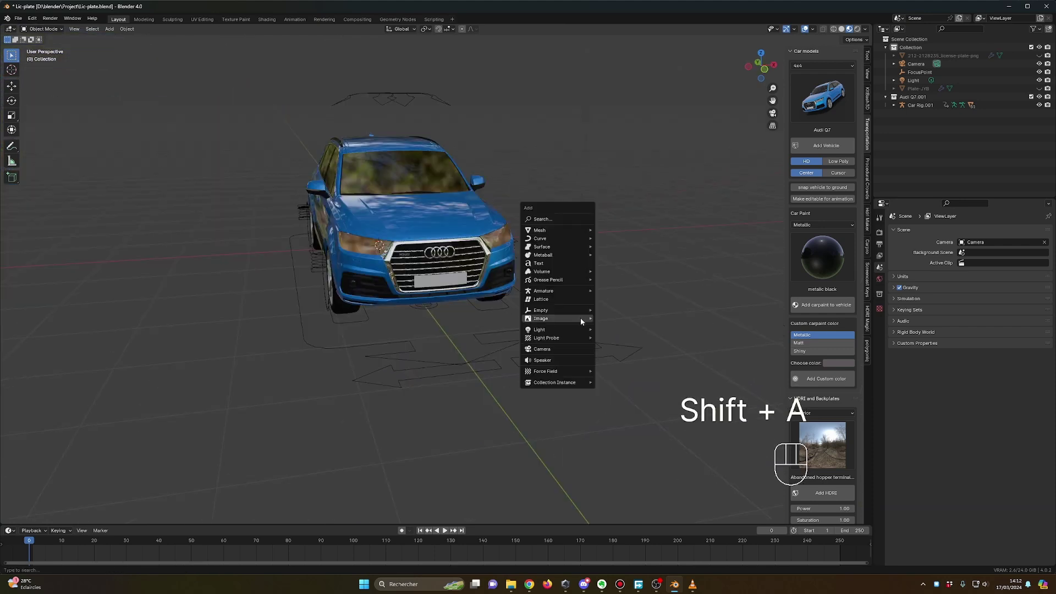
{"action": "mouse_move", "coordinate": [580, 318]}
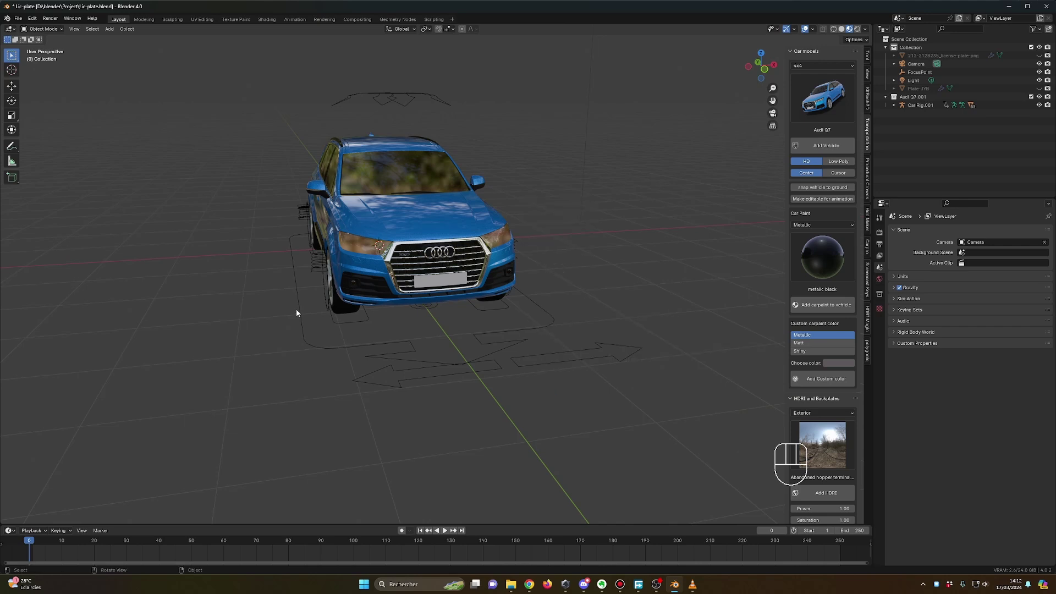
{"action": "middle_click_drag", "start_coordinate": [297, 311], "coordinate": [445, 324]}
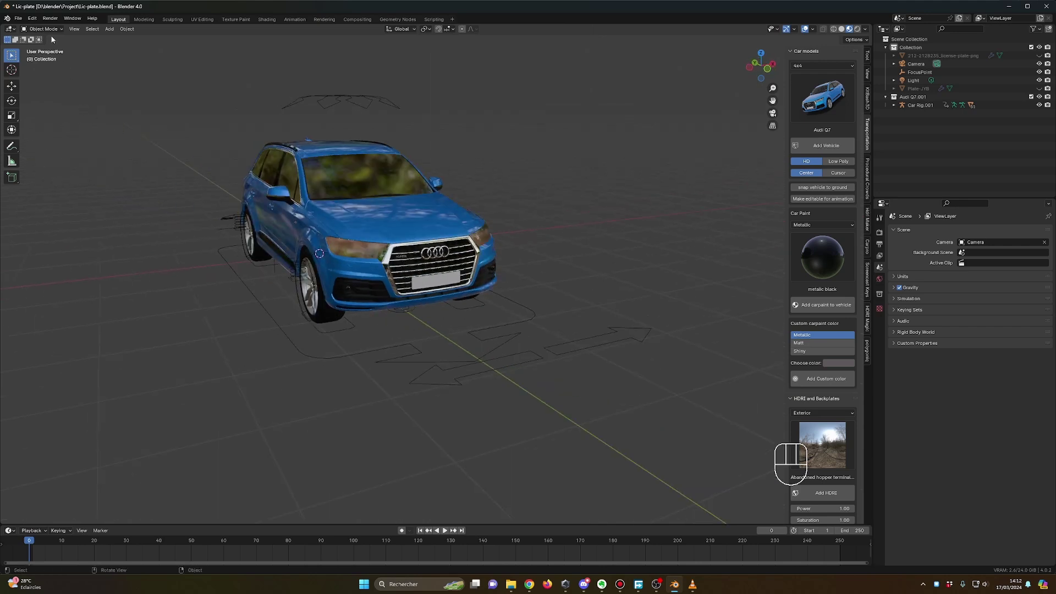
Step: Search the add-ons preferences for 'pla' to check the Images as Planes add-on
{"action": "left_click", "coordinate": [32, 18]}
{"action": "left_click", "coordinate": [58, 122]}
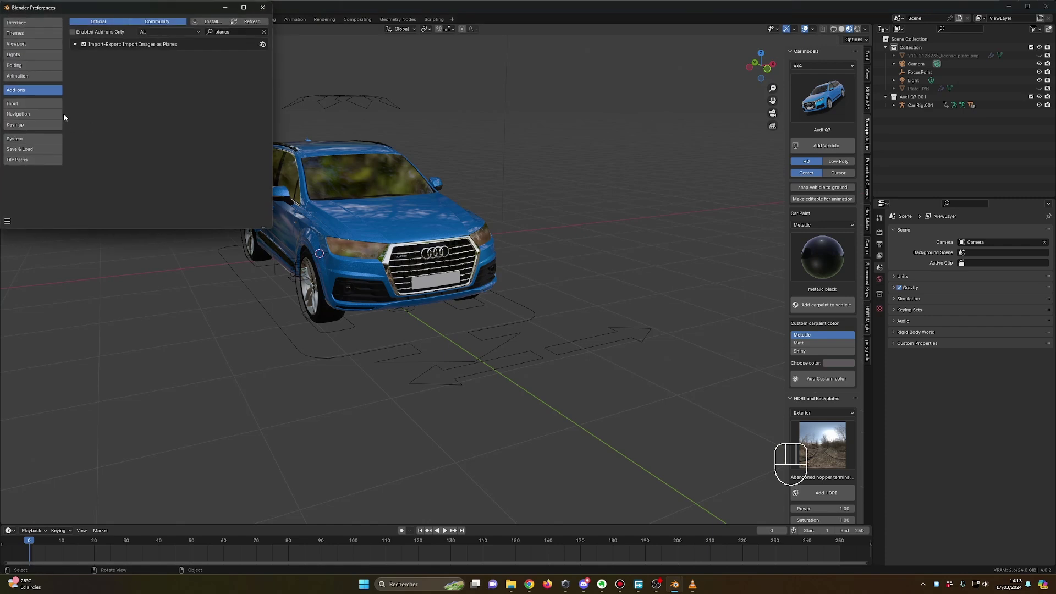
{"action": "left_click", "coordinate": [264, 32]}
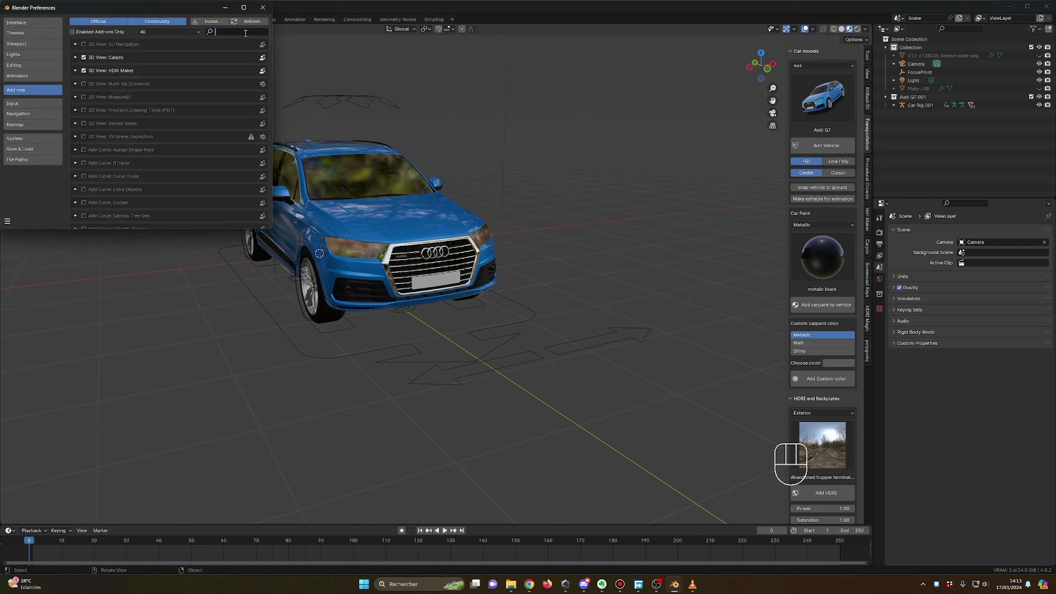
{"action": "type", "text": "planes"}
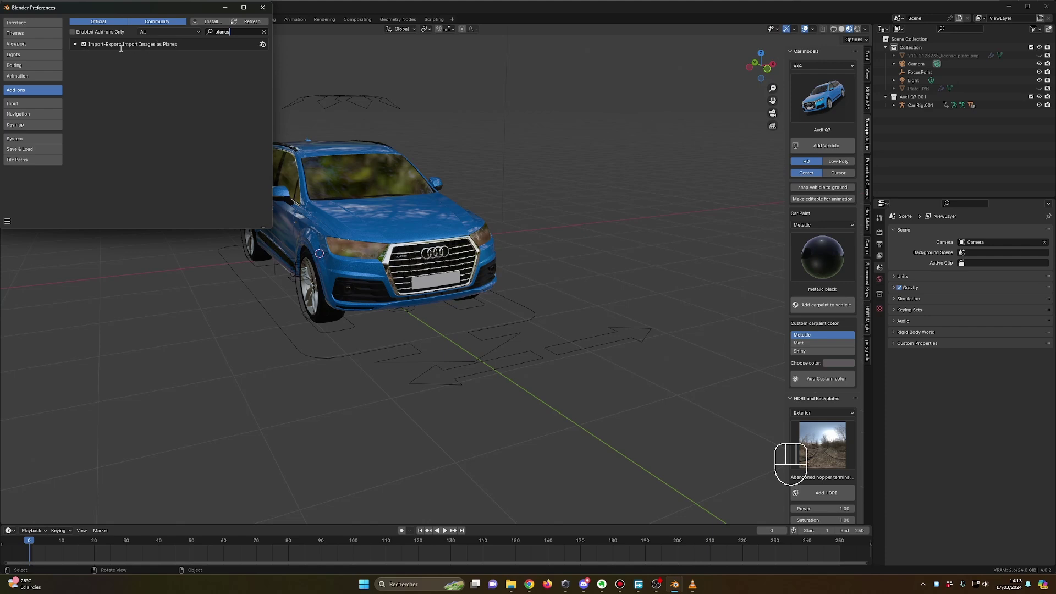
{"action": "left_click", "coordinate": [262, 7]}
Step: Import Plate-JYB.png from the Image folder as an image plane
{"action": "key", "text": "shift+a"}
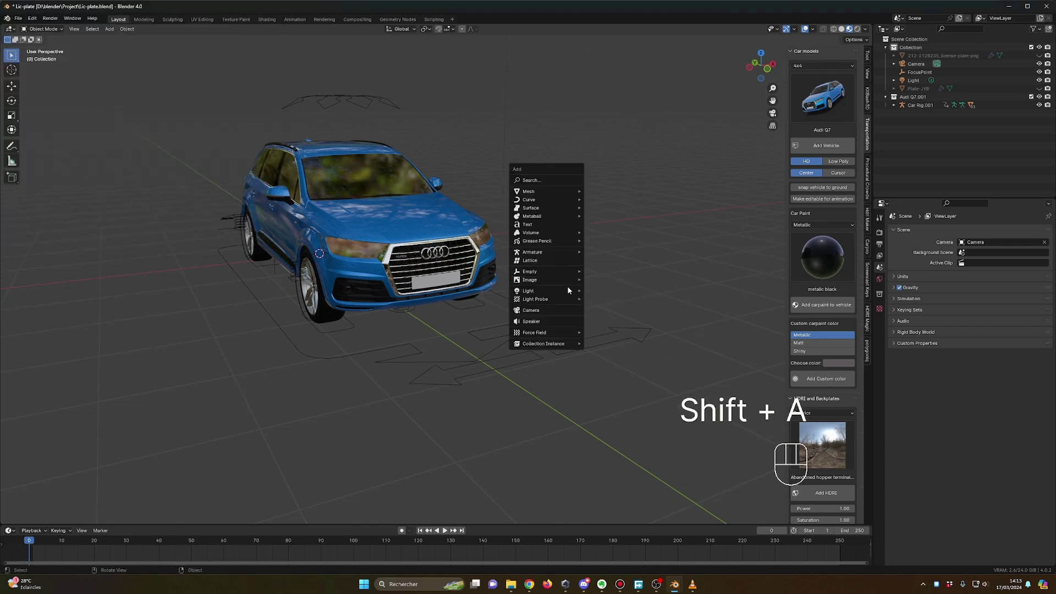
{"action": "mouse_move", "coordinate": [540, 280]}
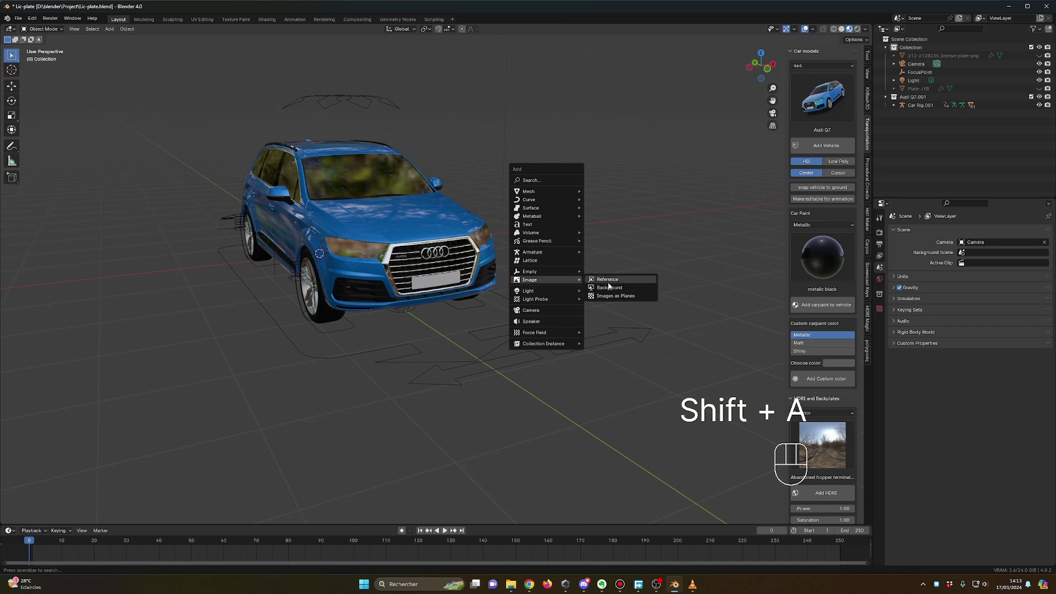
{"action": "left_click", "coordinate": [613, 297]}
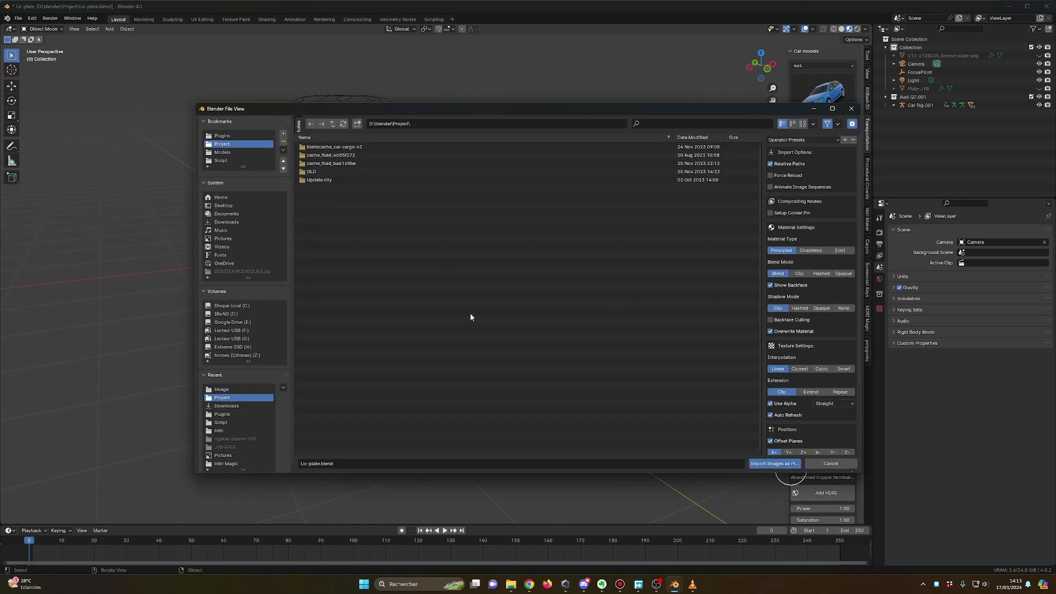
{"action": "left_click", "coordinate": [236, 390]}
{"action": "left_click", "coordinate": [329, 197]}
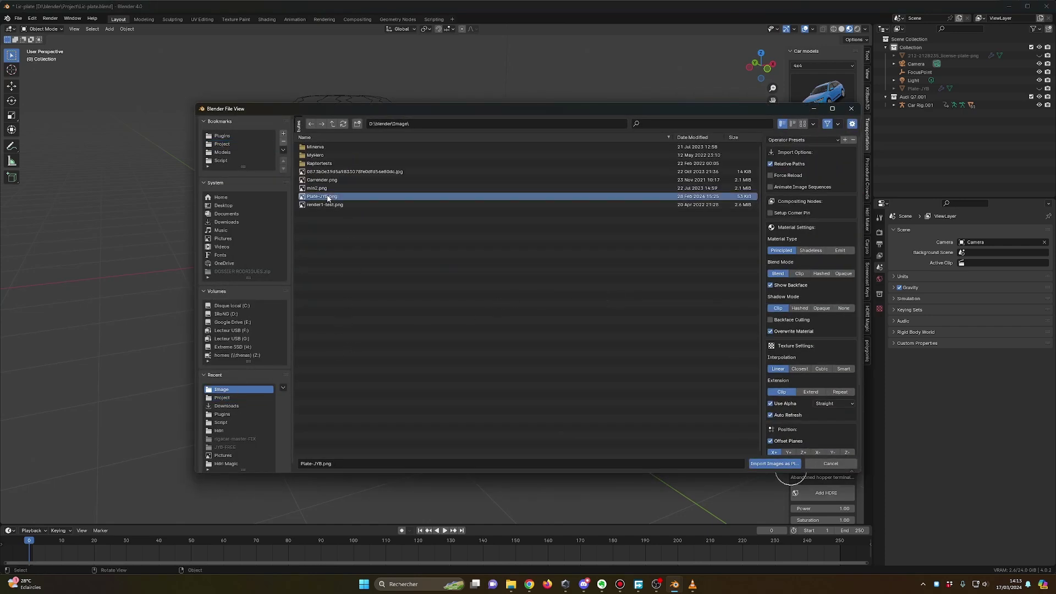
{"action": "left_click", "coordinate": [759, 465]}
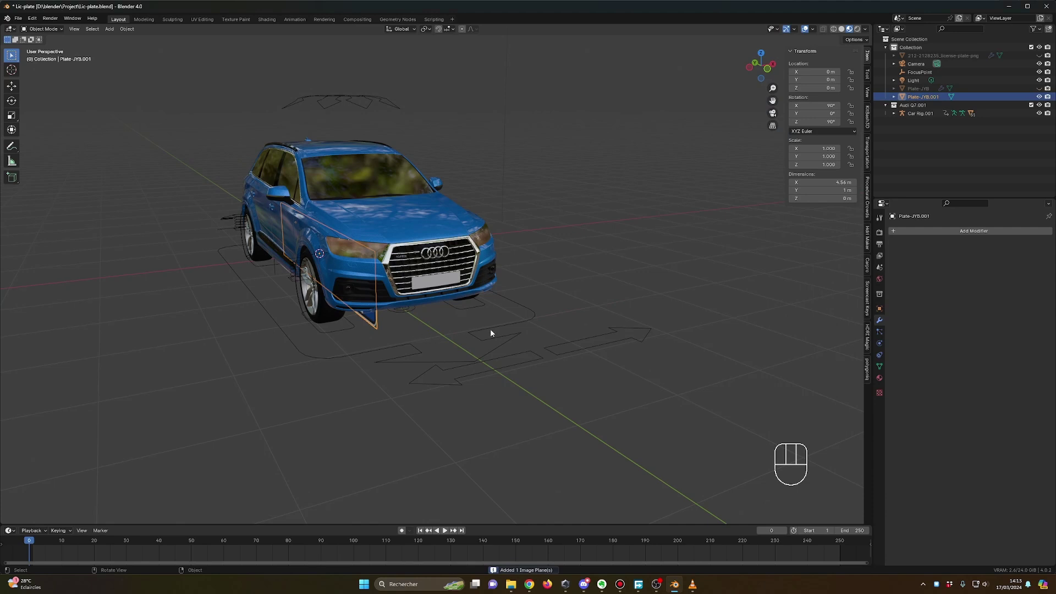
Step: Inspect the car and plate in solid shading, then return to material preview
{"action": "middle_click_drag", "start_coordinate": [491, 333], "coordinate": [549, 318]}
{"action": "key", "text": "z"}
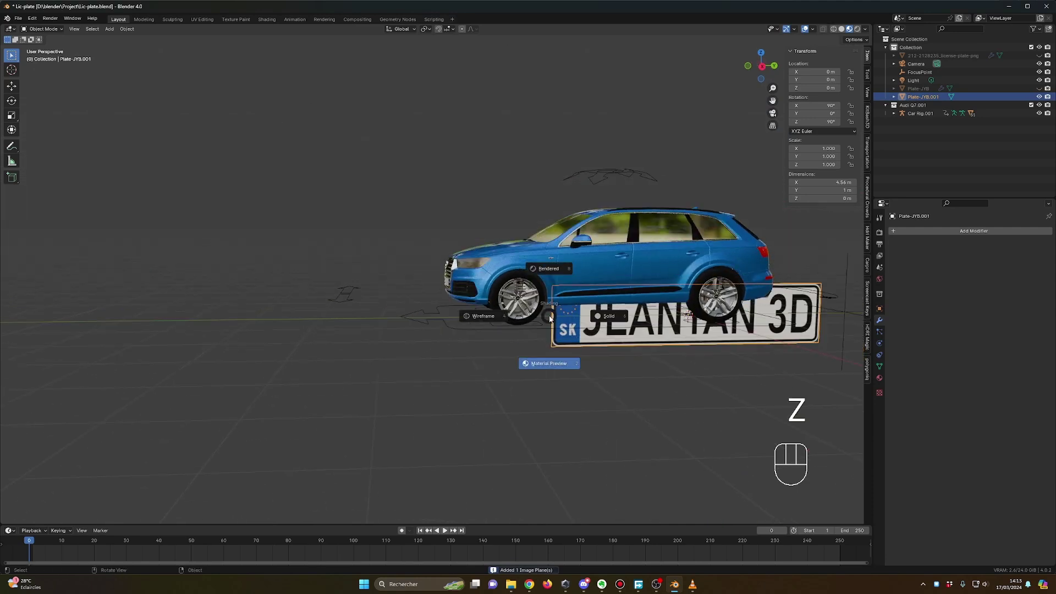
{"action": "left_click", "coordinate": [608, 317]}
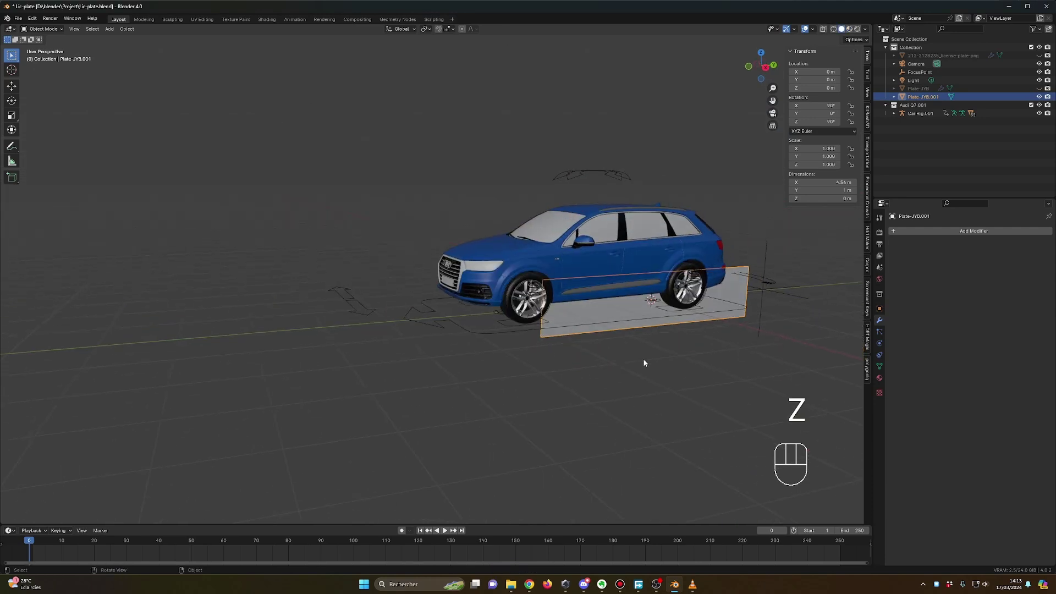
{"action": "scroll", "coordinate": [592, 322], "scroll_direction": "down", "scroll_amount": 3}
{"action": "middle_click_drag", "start_coordinate": [592, 332], "coordinate": [493, 335]}
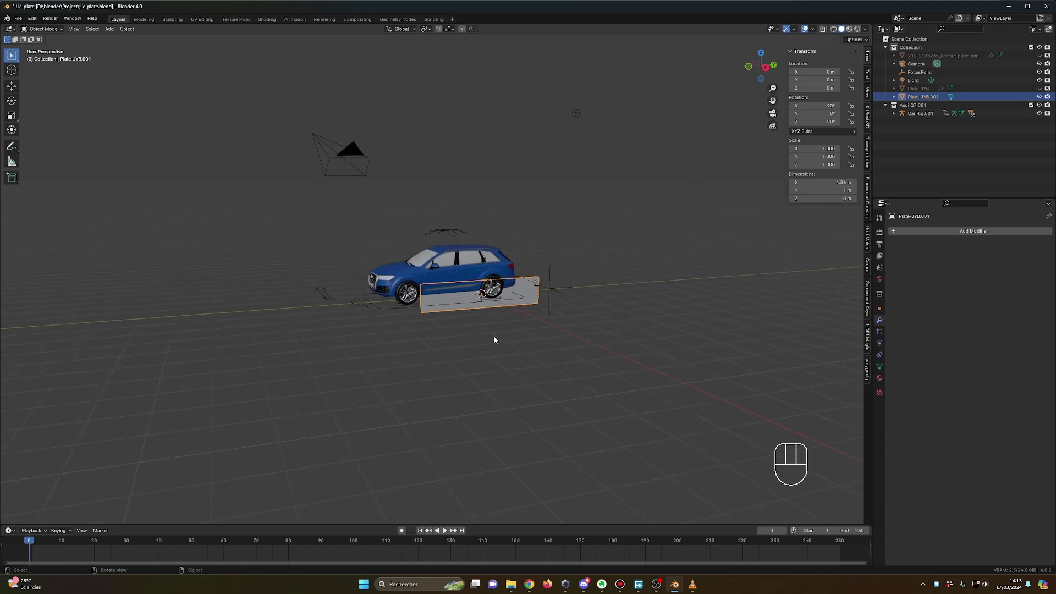
{"action": "key", "text": "z"}
{"action": "left_click", "coordinate": [493, 384]}
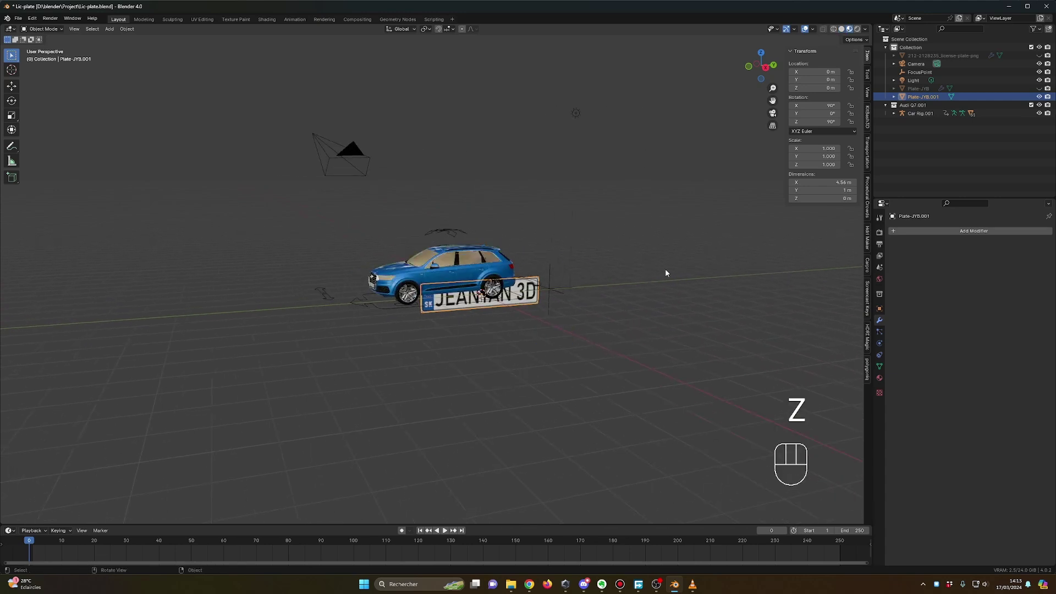
{"action": "scroll", "coordinate": [560, 344], "scroll_direction": "up", "scroll_amount": 3}
Step: Move the plate −4.73 m along Y so it stands ahead of the Audi
{"action": "key", "text": "g"}
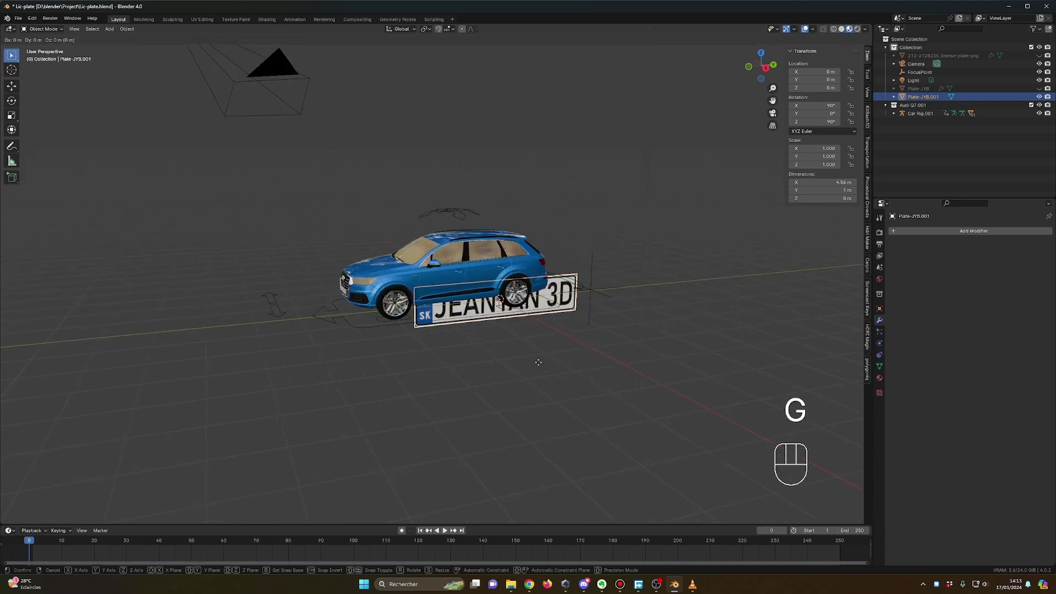
{"action": "key", "text": "y"}
{"action": "left_click", "coordinate": [259, 396]}
{"action": "middle_click_drag", "start_coordinate": [365, 380], "coordinate": [558, 332]}
Step: Set the plate's Z rotation to 0° and check it in front orthographic view
{"action": "left_click", "coordinate": [819, 122]}
{"action": "type", "text": "0"}
{"action": "key", "text": "Return"}
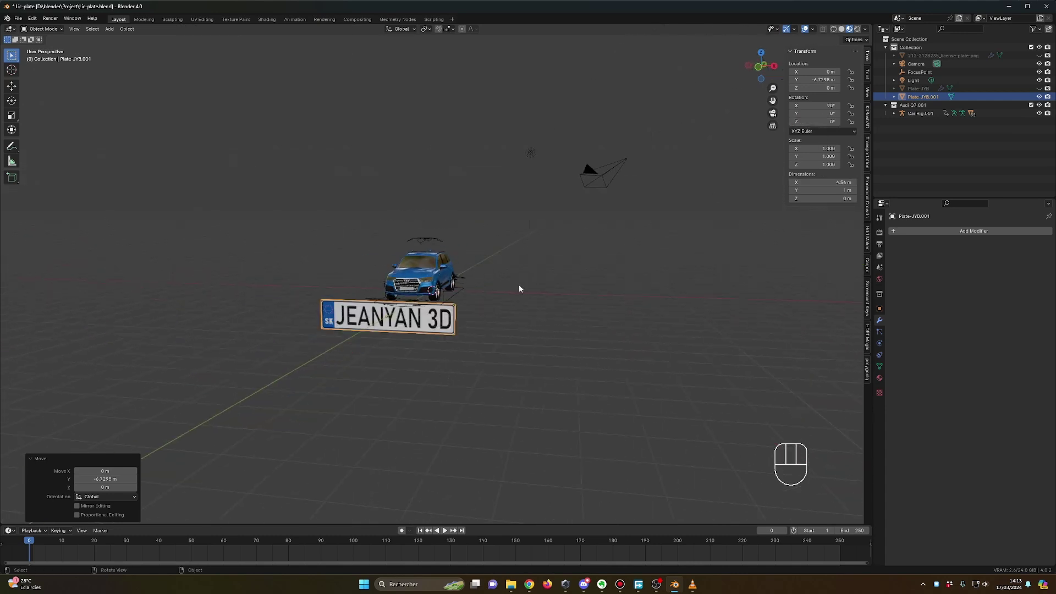
{"action": "key", "text": "KP_1"}
{"action": "scroll", "coordinate": [519, 285], "scroll_direction": "up", "scroll_amount": 6}
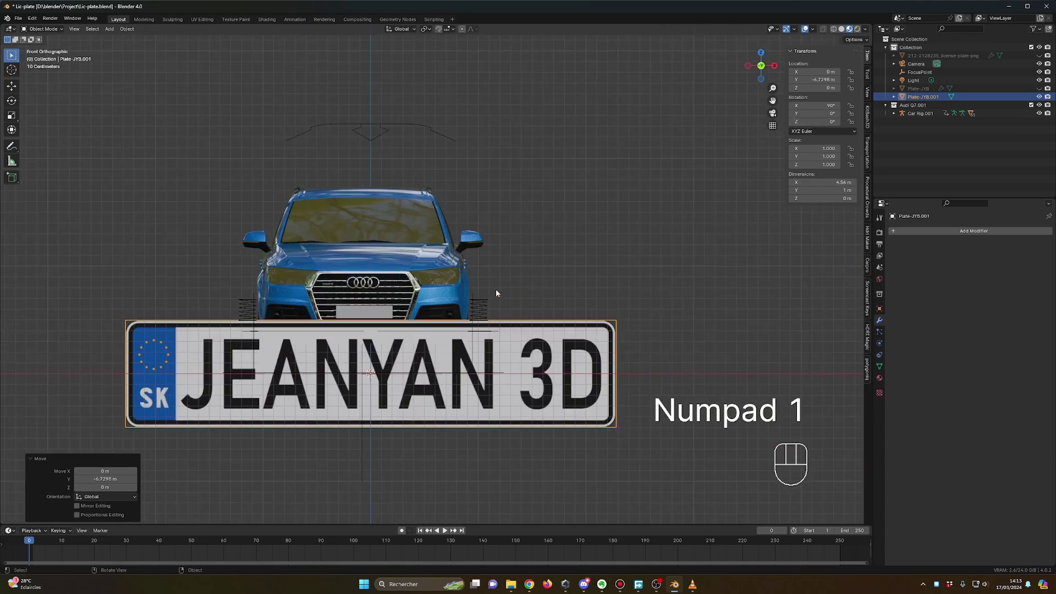
{"action": "scroll", "coordinate": [496, 289], "scroll_direction": "down", "scroll_amount": 4}
{"action": "middle_click_drag", "start_coordinate": [494, 284], "coordinate": [464, 290]}
Step: Select the Audi Q7 car rig and pan the view toward its front bumper
{"action": "left_click", "coordinate": [430, 352]}
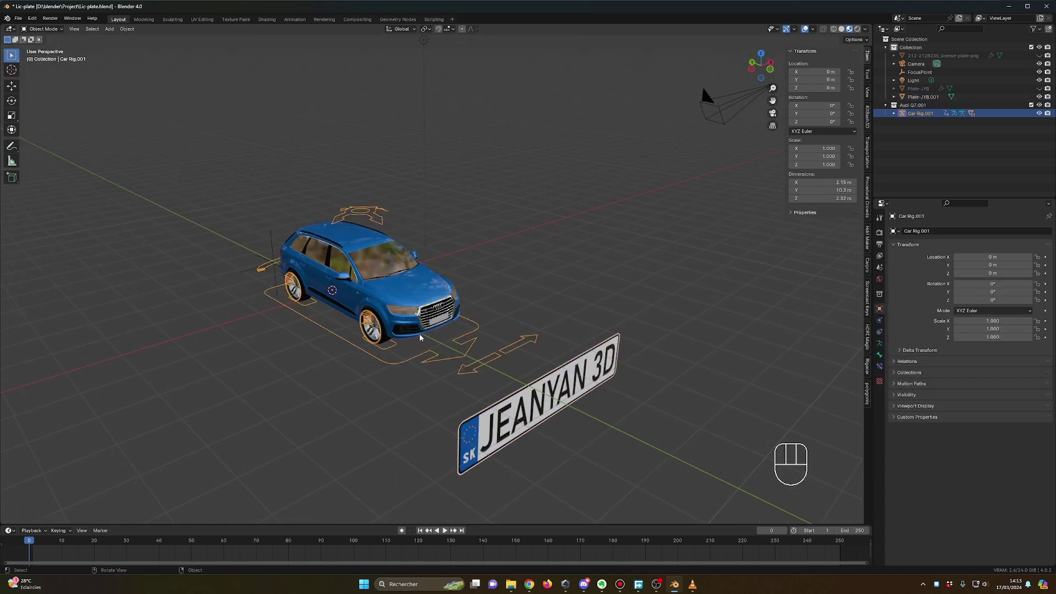
{"action": "scroll", "coordinate": [412, 325], "scroll_direction": "up", "scroll_amount": 2}
{"action": "scroll", "coordinate": [426, 314], "scroll_direction": "down", "scroll_amount": 2}
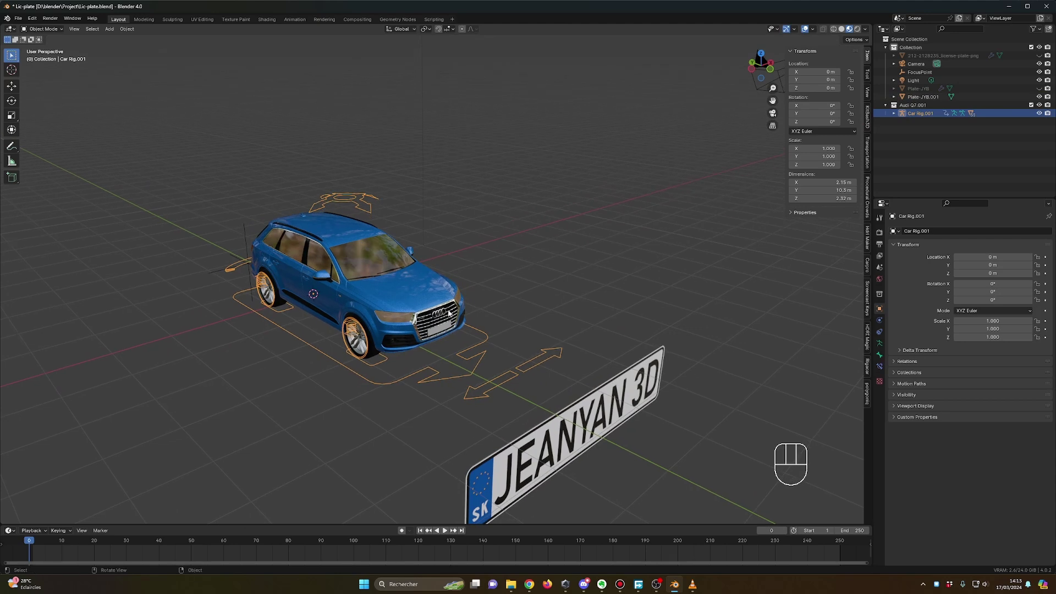
{"action": "left_click", "coordinate": [547, 295]}
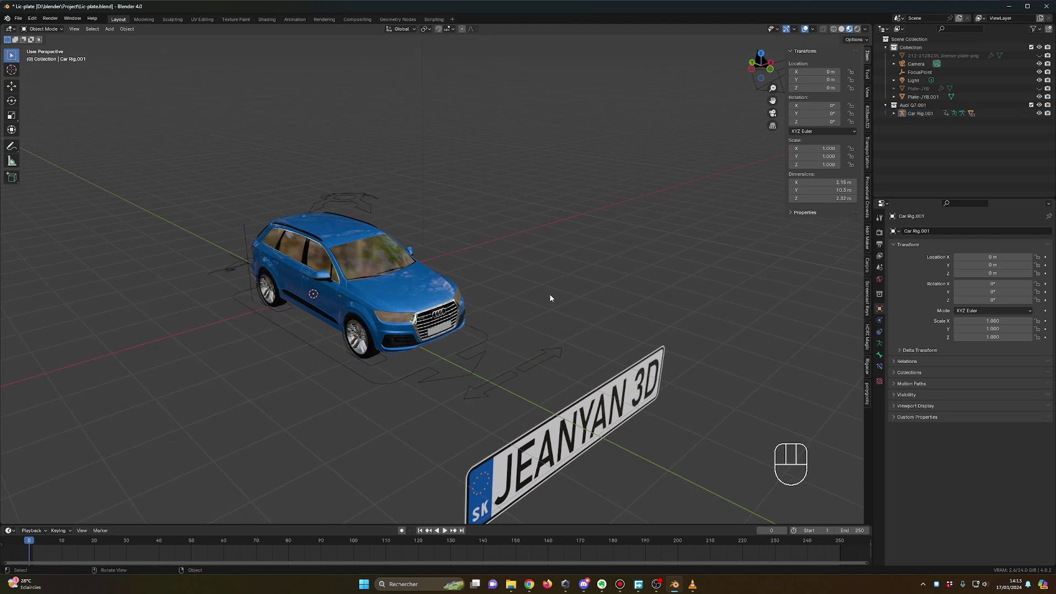
{"action": "left_click", "coordinate": [434, 370]}
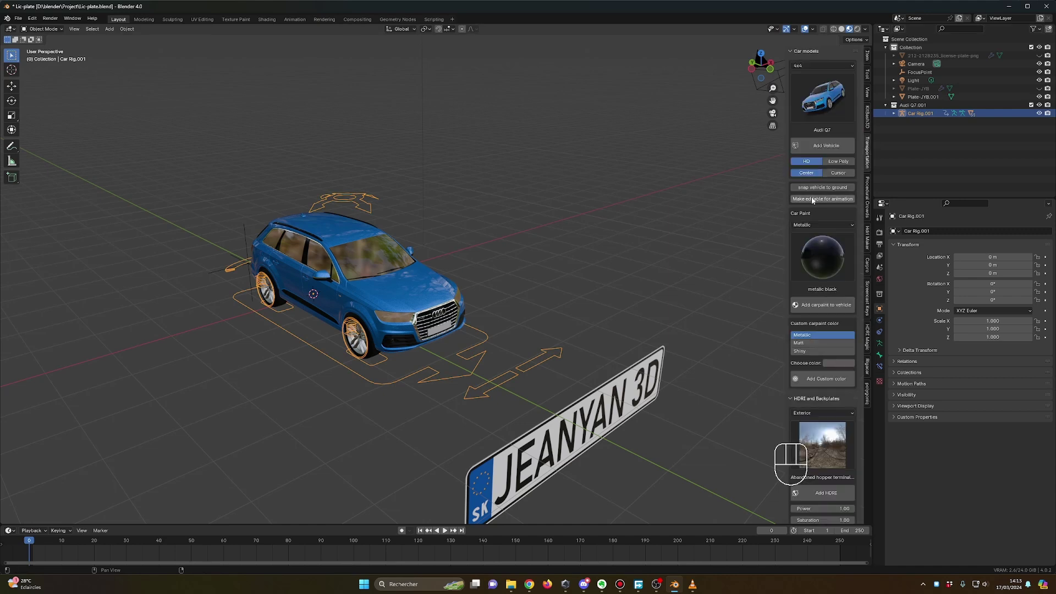
{"action": "scroll", "coordinate": [537, 303], "scroll_direction": "up", "scroll_amount": 6}
{"action": "middle_click_drag", "start_coordinate": [538, 303], "coordinate": [533, 125], "text": "shift"}
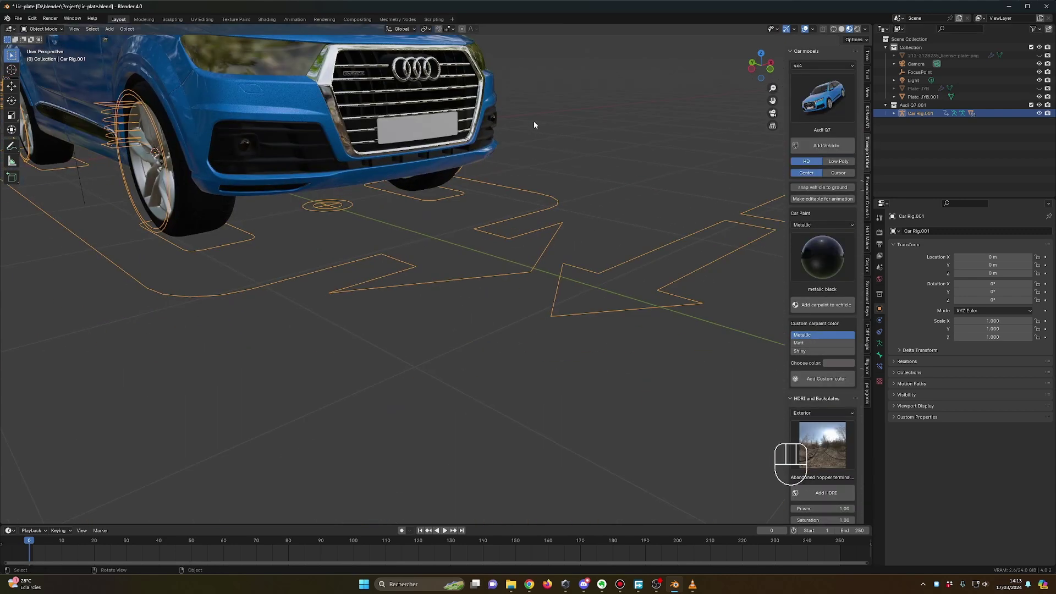
Step: Select the JEANYAN 3D plate and move it toward the car along Y, then raise it
{"action": "left_click", "coordinate": [404, 123]}
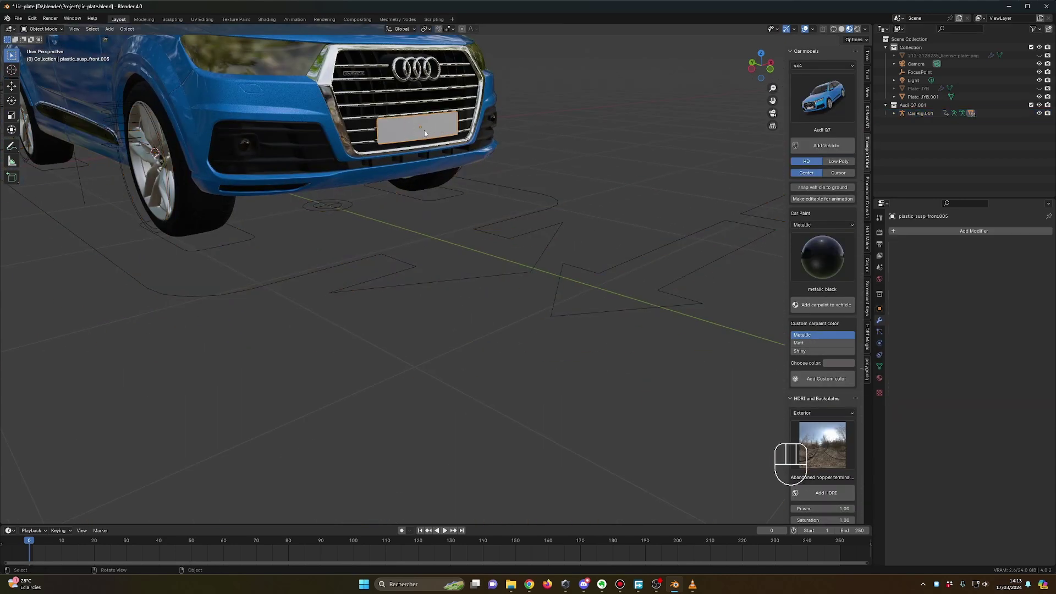
{"action": "scroll", "coordinate": [425, 133], "scroll_direction": "down", "scroll_amount": 5}
{"action": "scroll", "coordinate": [434, 137], "scroll_direction": "down", "scroll_amount": 2}
{"action": "middle_click_drag", "start_coordinate": [451, 142], "coordinate": [552, 301]}
{"action": "left_click", "coordinate": [520, 233]}
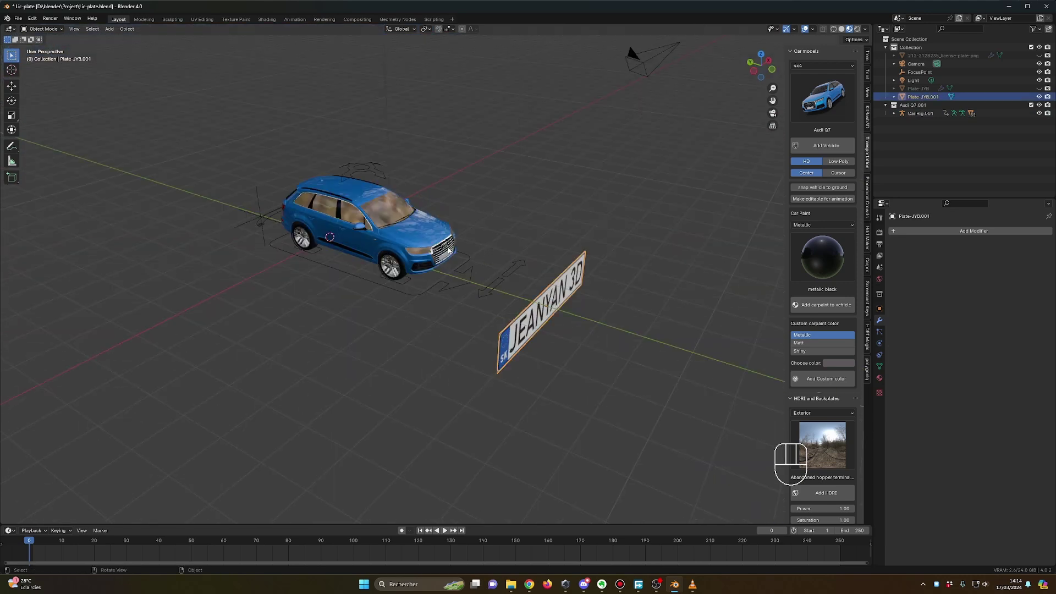
{"action": "scroll", "coordinate": [446, 260], "scroll_direction": "up", "scroll_amount": 3}
{"action": "key", "text": "g"}
{"action": "key", "text": "y"}
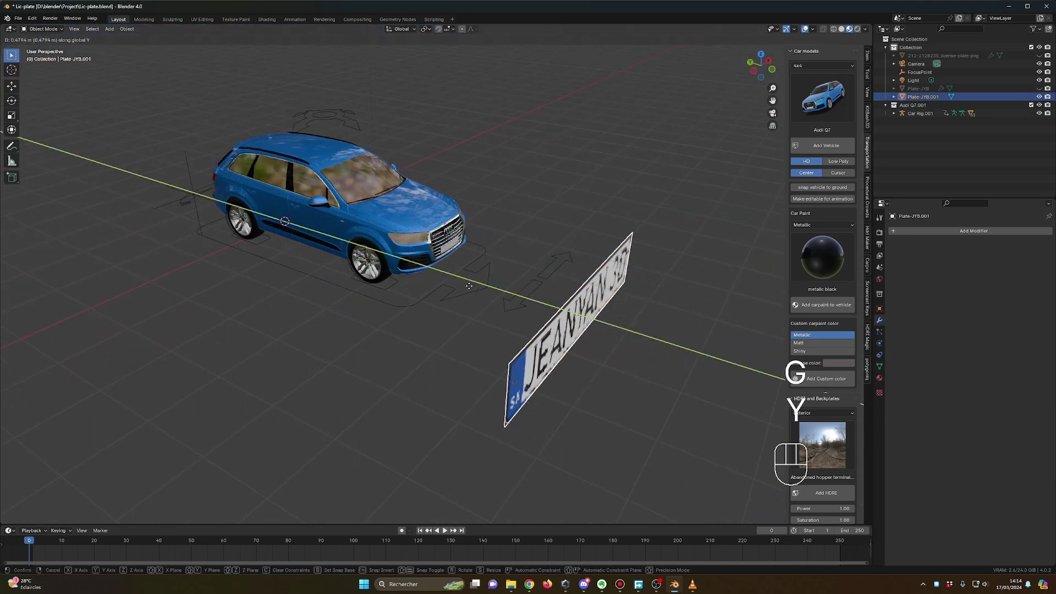
{"action": "left_click", "coordinate": [354, 258]}
{"action": "middle_click_drag", "start_coordinate": [354, 257], "coordinate": [530, 267]}
{"action": "key", "text": "g"}
{"action": "key", "text": "z"}
{"action": "left_click", "coordinate": [488, 233]}
Step: Scale the plate down, setting Scale X, Y and Z to 0.115
{"action": "key", "text": "s"}
{"action": "key", "text": "Escape"}
{"action": "key", "text": "s"}
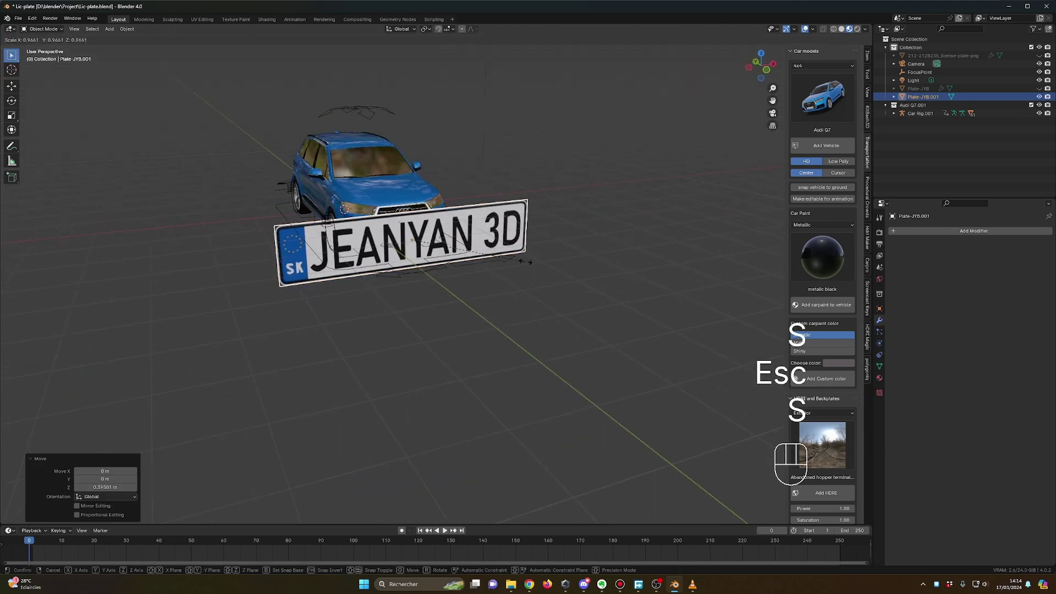
{"action": "left_click", "coordinate": [508, 259]}
{"action": "scroll", "coordinate": [863, 120], "scroll_direction": "up", "scroll_amount": 4}
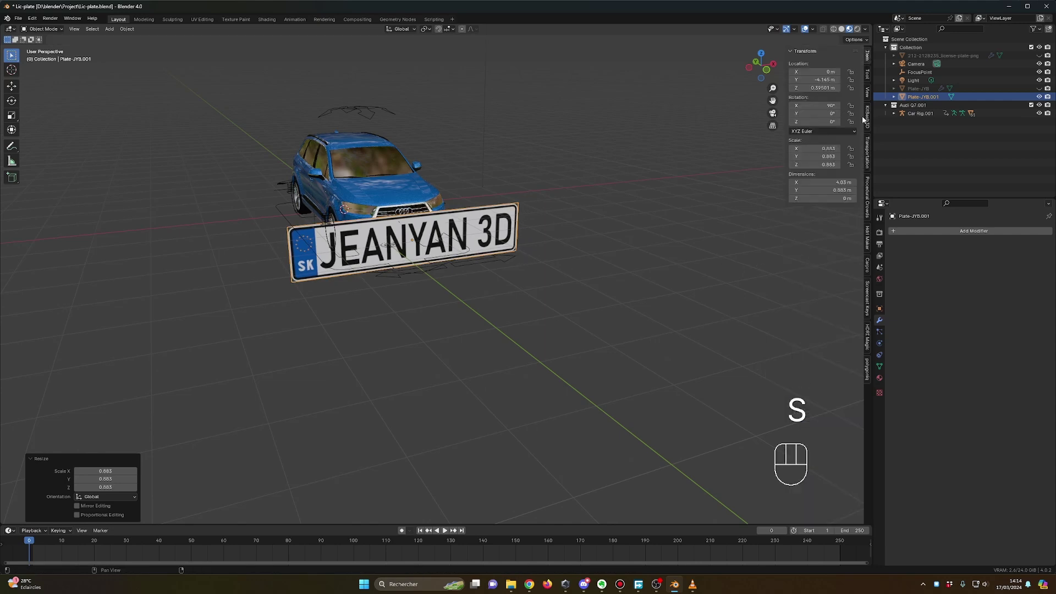
{"action": "left_click_drag", "start_coordinate": [820, 149], "coordinate": [817, 165]}
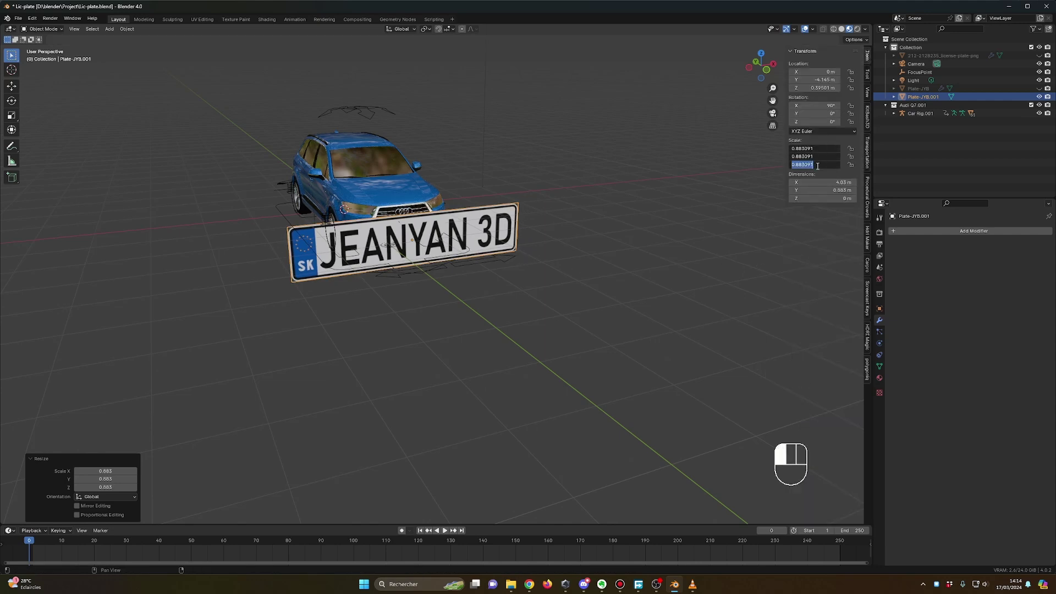
{"action": "type", "text": "0.115"}
{"action": "key", "text": "Return"}
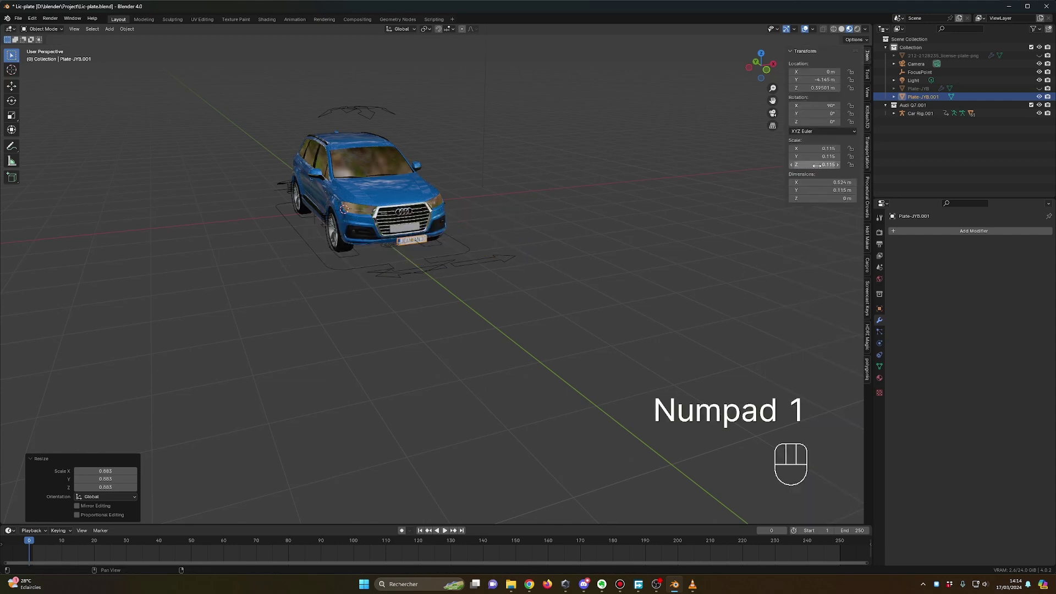
Step: Raise the plate into the grille and fine-tune its height in front orthographic view
{"action": "scroll", "coordinate": [451, 219], "scroll_direction": "up", "scroll_amount": 8}
{"action": "middle_click_drag", "start_coordinate": [470, 184], "coordinate": [529, 286], "text": "shift"}
{"action": "key", "text": "g"}
{"action": "key", "text": "z"}
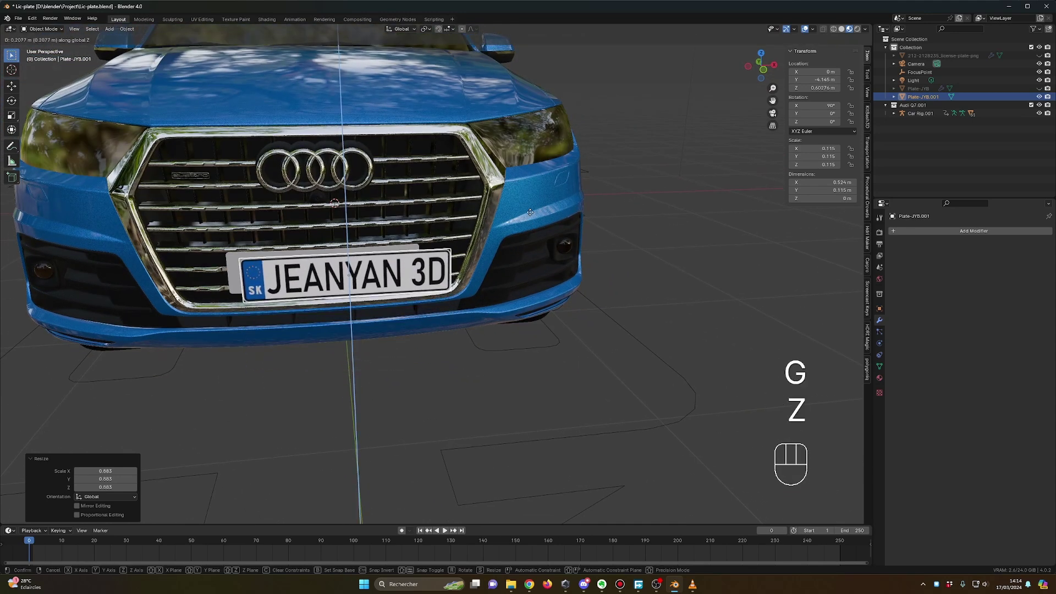
{"action": "left_click", "coordinate": [530, 215]}
{"action": "key", "text": "KP_1"}
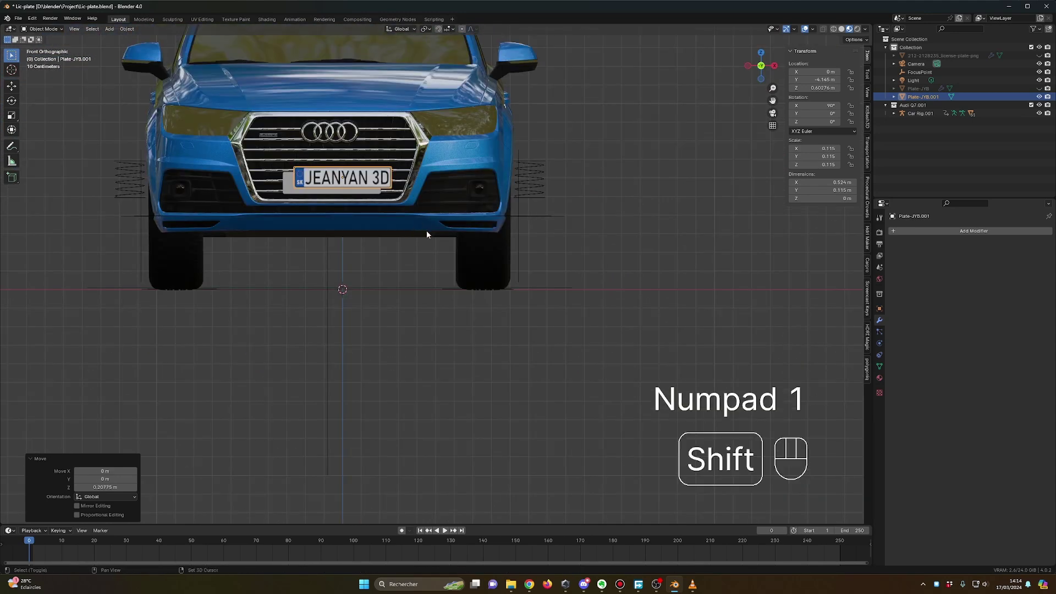
{"action": "middle_click_drag", "start_coordinate": [427, 230], "coordinate": [507, 302], "text": "shift"}
{"action": "scroll", "coordinate": [552, 323], "scroll_direction": "up", "scroll_amount": 4}
{"action": "key", "text": "g"}
{"action": "key", "text": "z"}
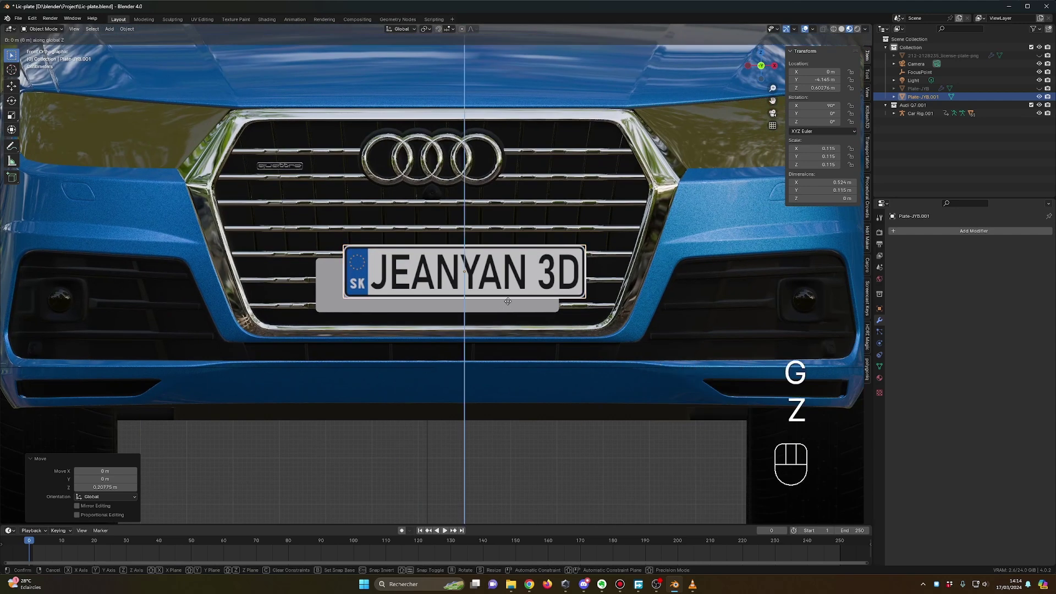
{"action": "left_click", "coordinate": [510, 314]}
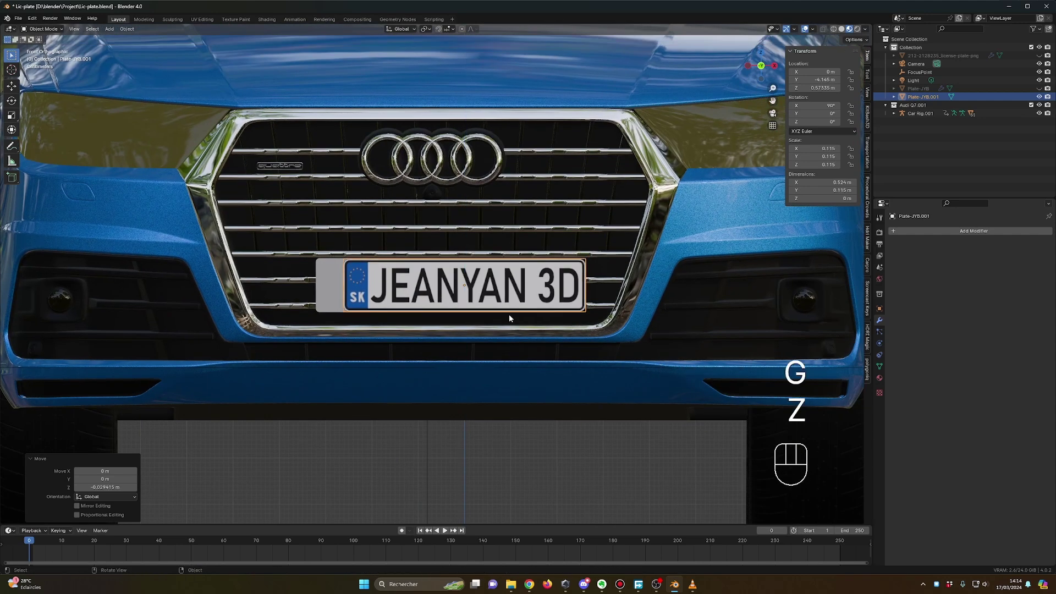
Step: Centre the plate on the holder along X at −0.05583 m
{"action": "key", "text": "g"}
{"action": "key", "text": "y"}
{"action": "key", "text": "g"}
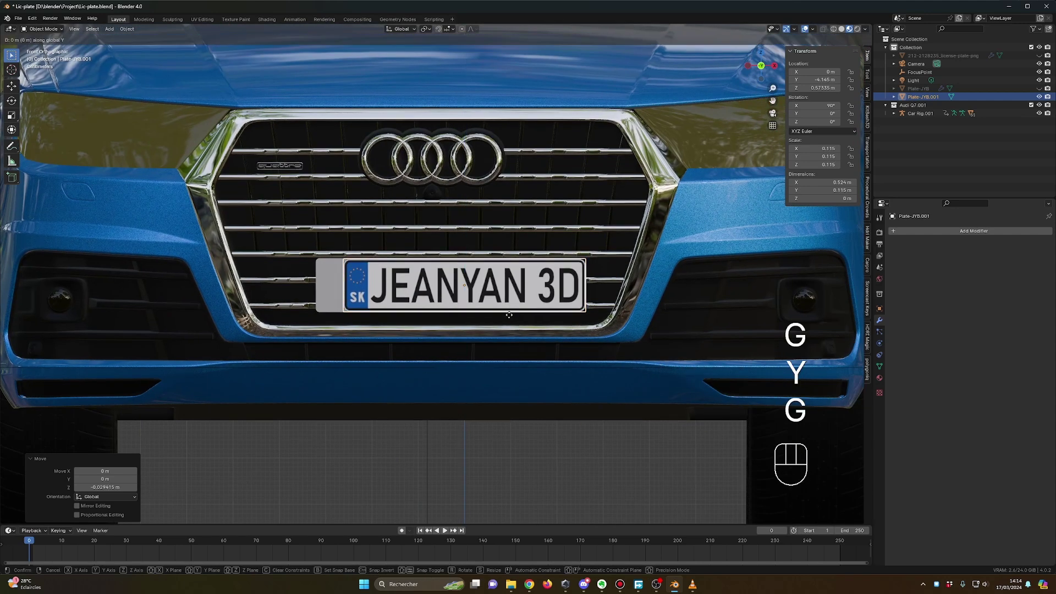
{"action": "key", "text": "x"}
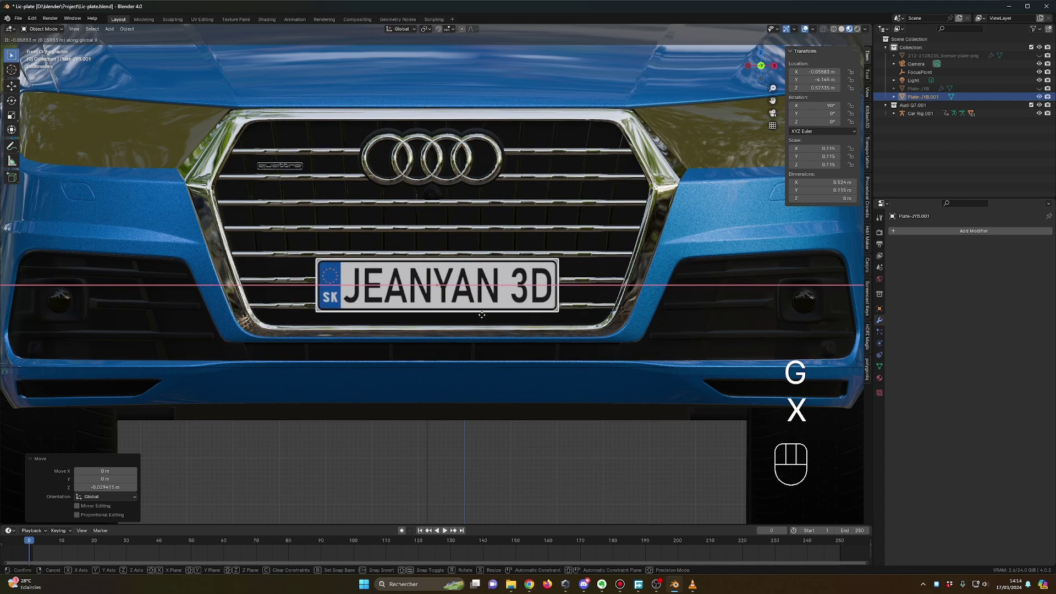
{"action": "left_click", "coordinate": [495, 332]}
{"action": "middle_click_drag", "start_coordinate": [496, 335], "coordinate": [424, 278]}
{"action": "scroll", "coordinate": [551, 347], "scroll_direction": "down", "scroll_amount": 5}
Step: Push the plate along Y to −4.0444 m, against the grey plate holder
{"action": "scroll", "coordinate": [558, 358], "scroll_direction": "up", "scroll_amount": 5}
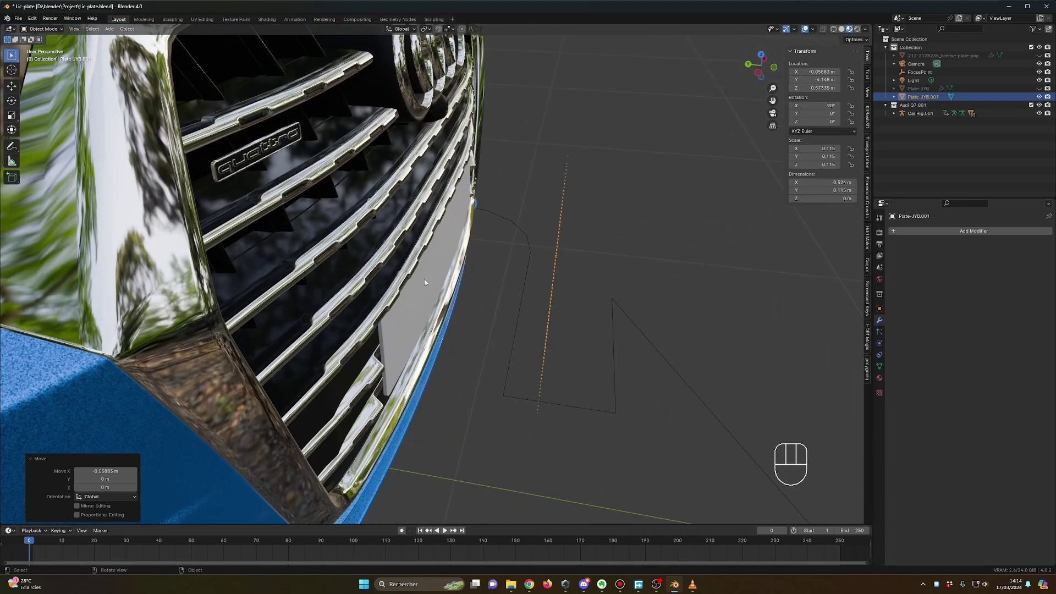
{"action": "middle_click_drag", "start_coordinate": [529, 237], "coordinate": [551, 282]}
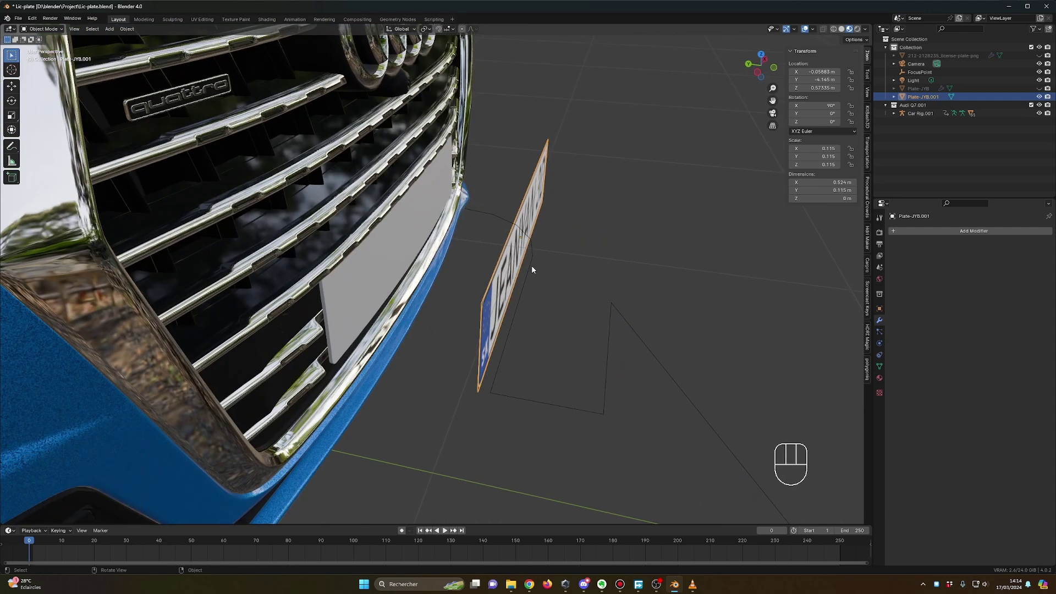
{"action": "scroll", "coordinate": [589, 260], "scroll_direction": "down", "scroll_amount": 3}
{"action": "scroll", "coordinate": [590, 259], "scroll_direction": "up", "scroll_amount": 2}
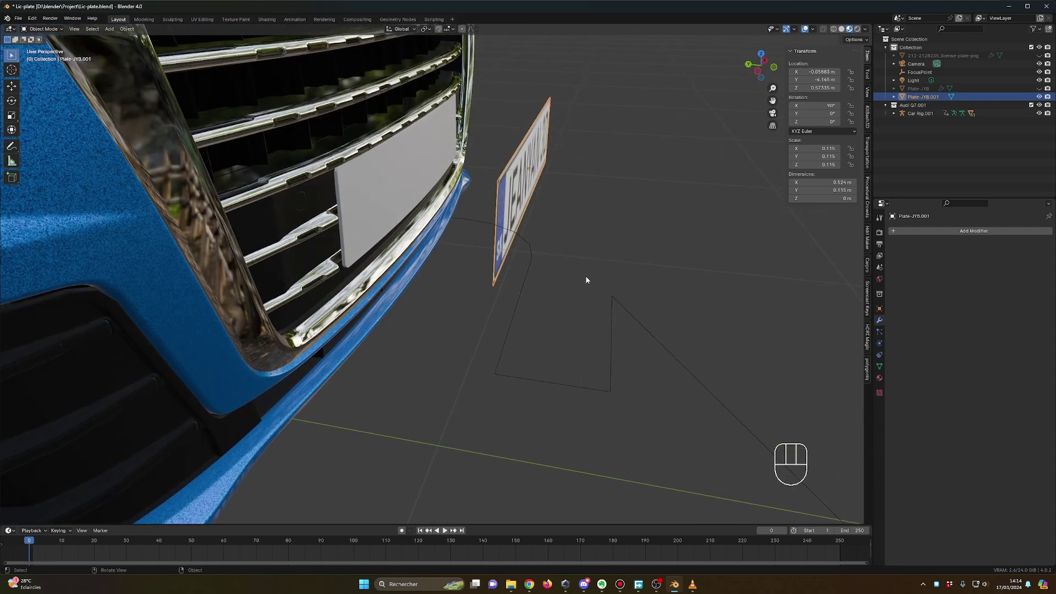
{"action": "middle_click_drag", "start_coordinate": [582, 278], "coordinate": [473, 241]}
{"action": "key", "text": "g"}
{"action": "key", "text": "y"}
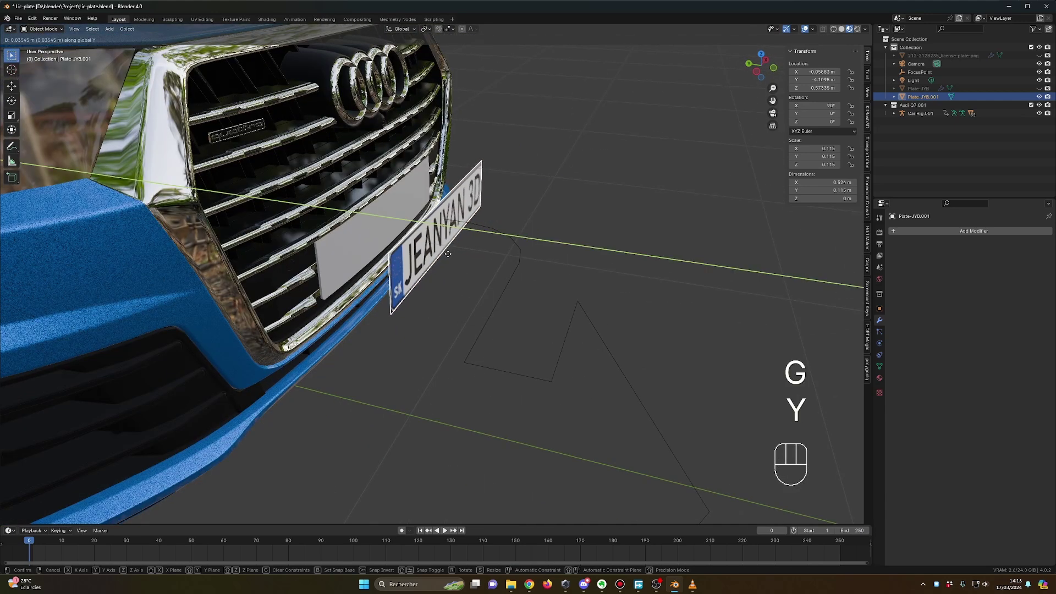
{"action": "left_click", "coordinate": [430, 255]}
{"action": "middle_click_drag", "start_coordinate": [462, 252], "coordinate": [568, 257]}
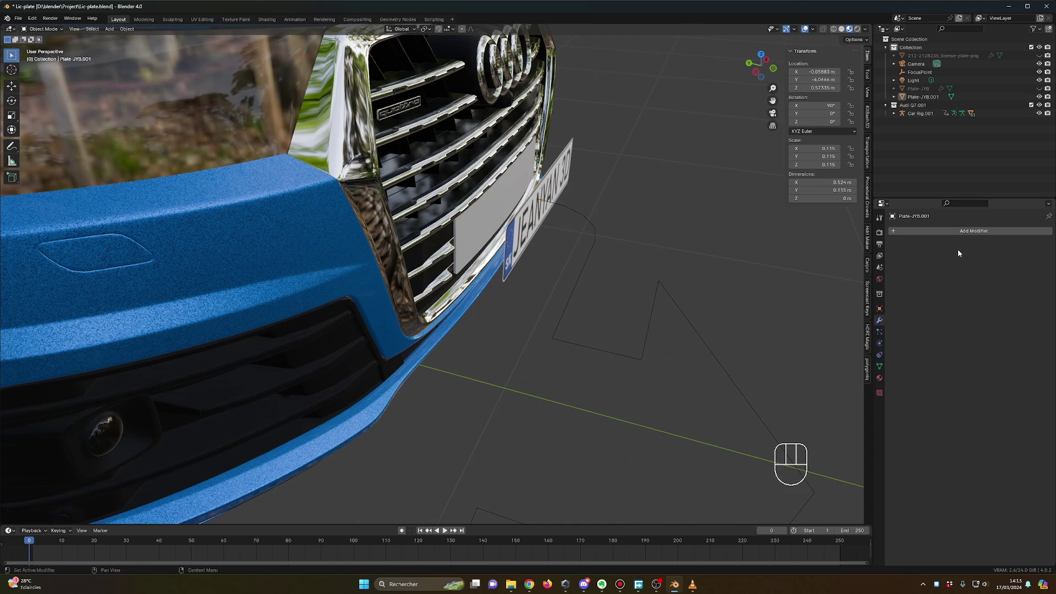
Step: Add a Subdivision Surface modifier to the licence plate
{"action": "left_click", "coordinate": [968, 231]}
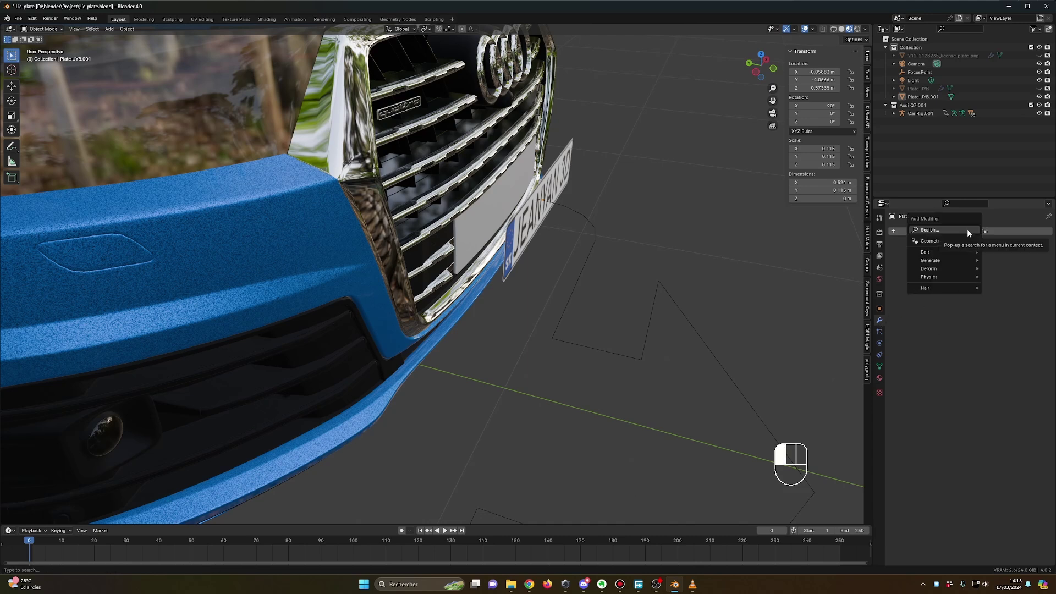
{"action": "mouse_move", "coordinate": [947, 269]}
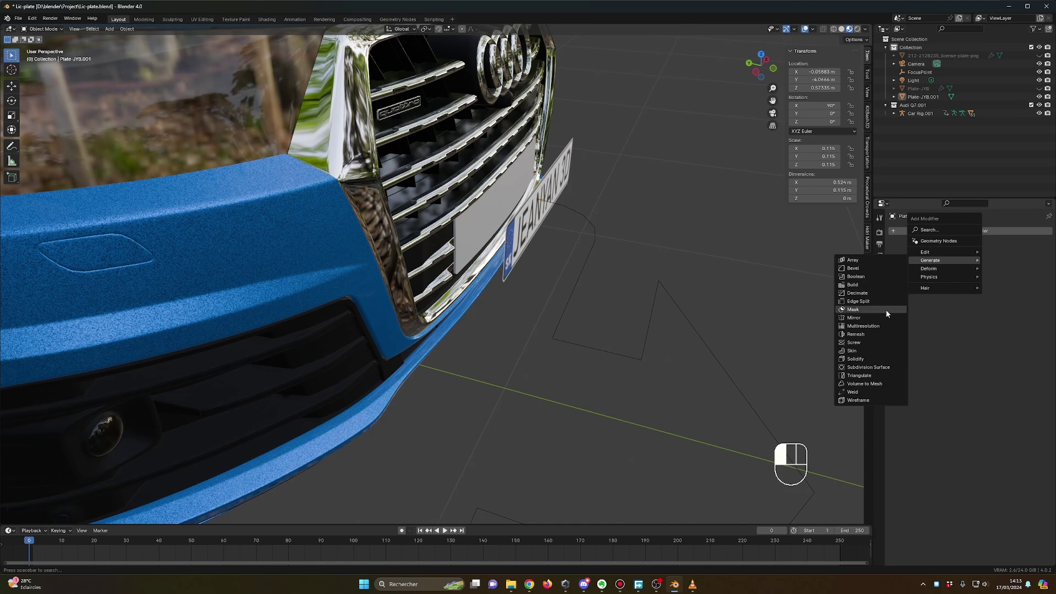
{"action": "left_click", "coordinate": [864, 368]}
{"action": "middle_click_drag", "start_coordinate": [654, 288], "coordinate": [613, 299]}
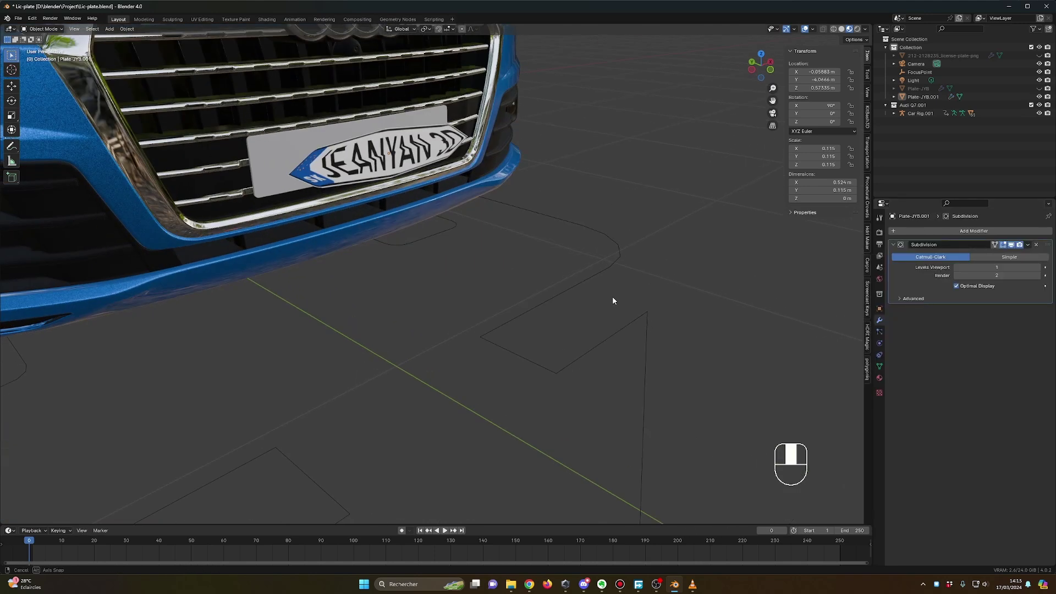
{"action": "middle_click_drag", "start_coordinate": [536, 287], "coordinate": [387, 187], "text": "shift"}
{"action": "scroll", "coordinate": [495, 256], "scroll_direction": "up", "scroll_amount": 2}
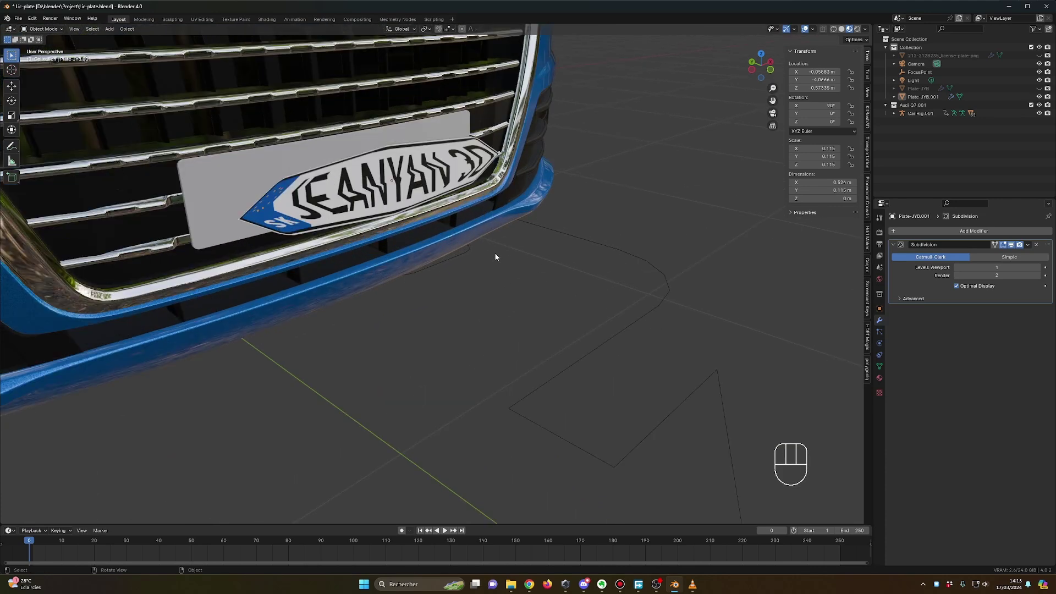
Step: Switch the subdivision from Catmull-Clark to Simple and inspect the plate on the grille
{"action": "left_click", "coordinate": [1009, 257]}
{"action": "middle_click_drag", "start_coordinate": [687, 258], "coordinate": [567, 242]}
{"action": "scroll", "coordinate": [572, 236], "scroll_direction": "up", "scroll_amount": 5}
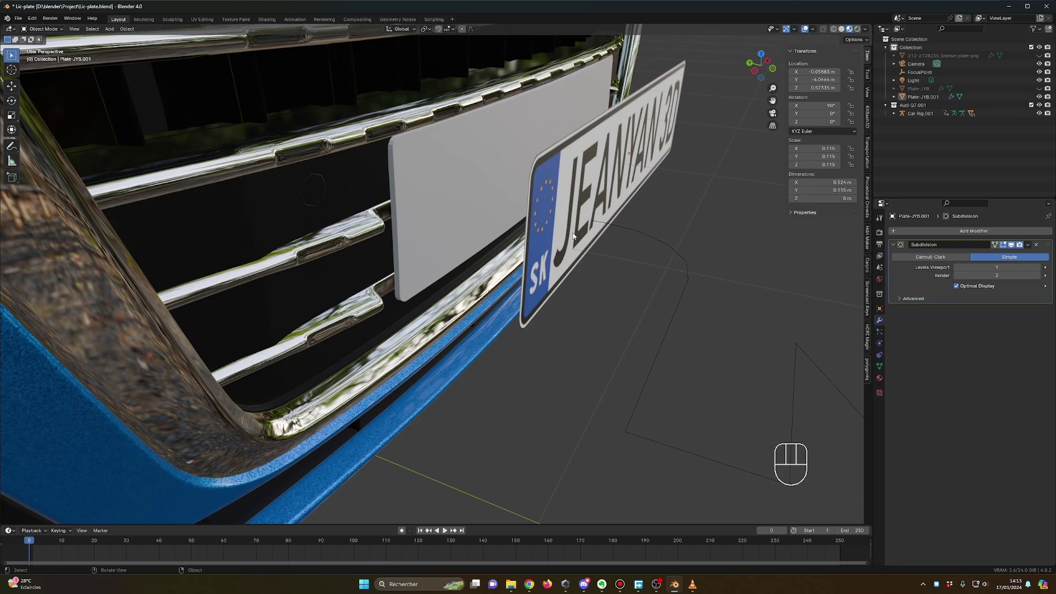
{"action": "left_click", "coordinate": [583, 242]}
{"action": "middle_click_drag", "start_coordinate": [624, 257], "coordinate": [615, 242], "text": "shift"}
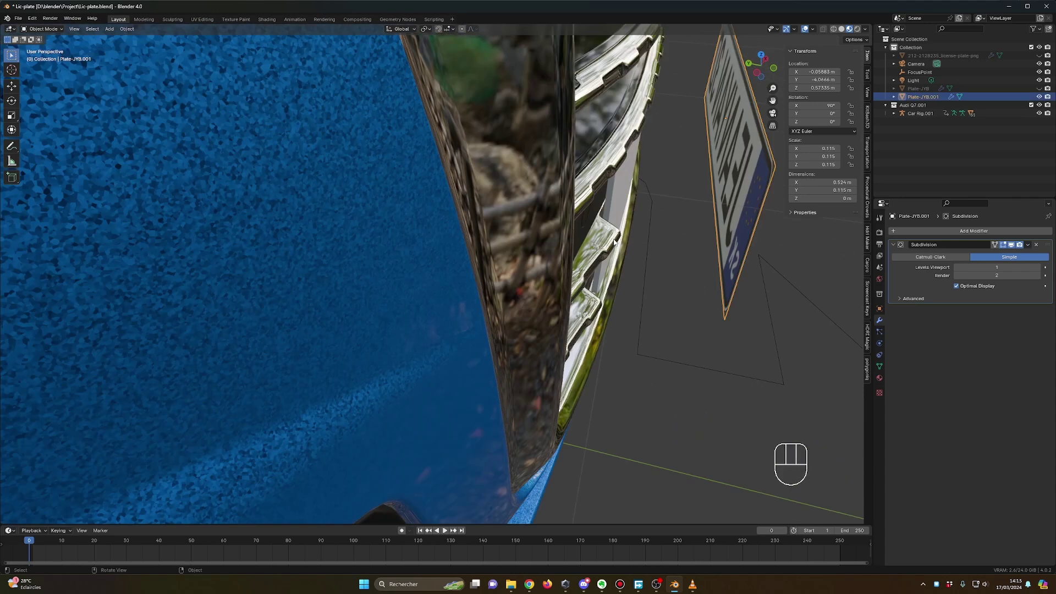
{"action": "scroll", "coordinate": [663, 251], "scroll_direction": "down", "scroll_amount": 6}
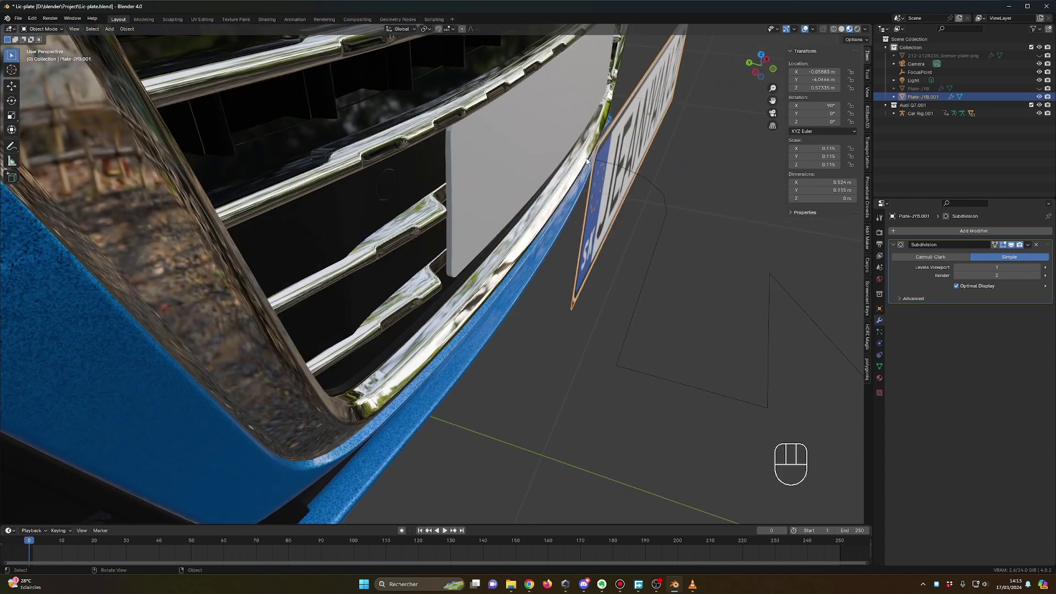
{"action": "scroll", "coordinate": [592, 156], "scroll_direction": "down", "scroll_amount": 2}
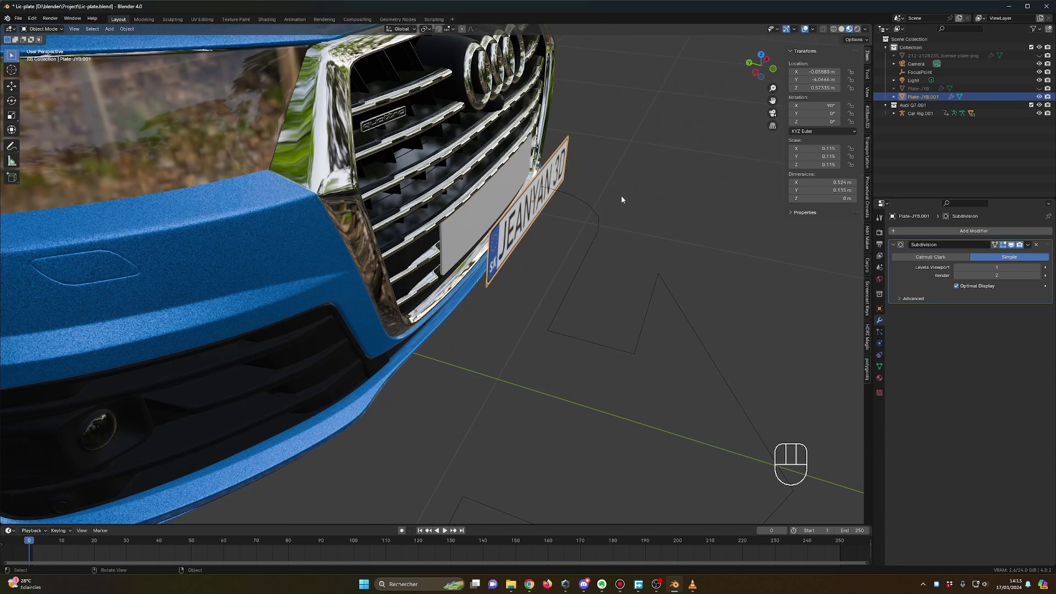
{"action": "middle_click_drag", "start_coordinate": [622, 196], "coordinate": [622, 203]}
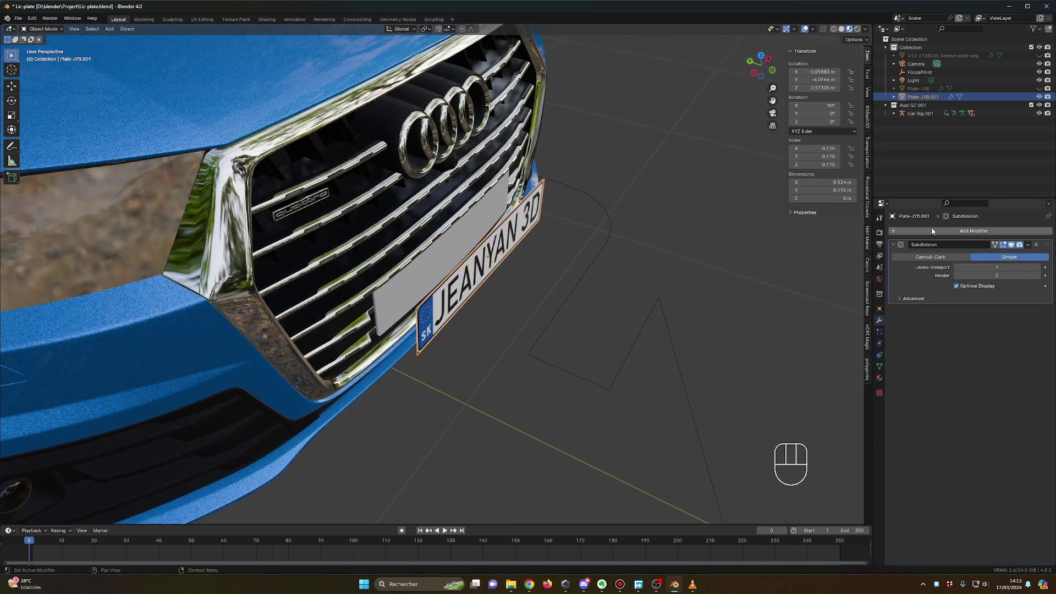
Step: Add a Shrinkwrap modifier targeting plastic_susp_front.005 and inspect the wrapped plate
{"action": "left_click", "coordinate": [957, 232]}
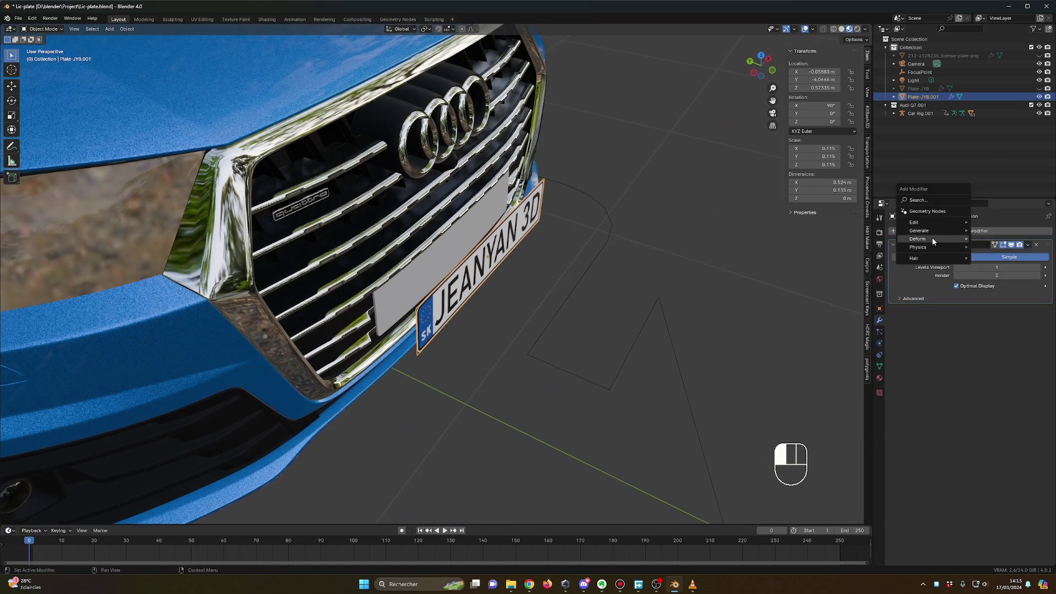
{"action": "mouse_move", "coordinate": [933, 240]}
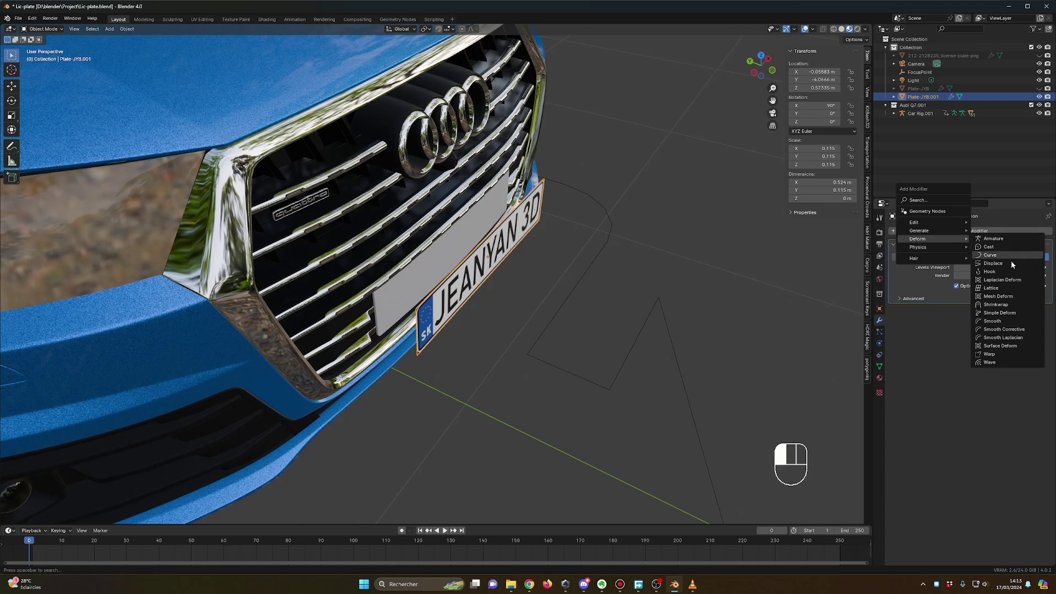
{"action": "left_click", "coordinate": [1001, 306]}
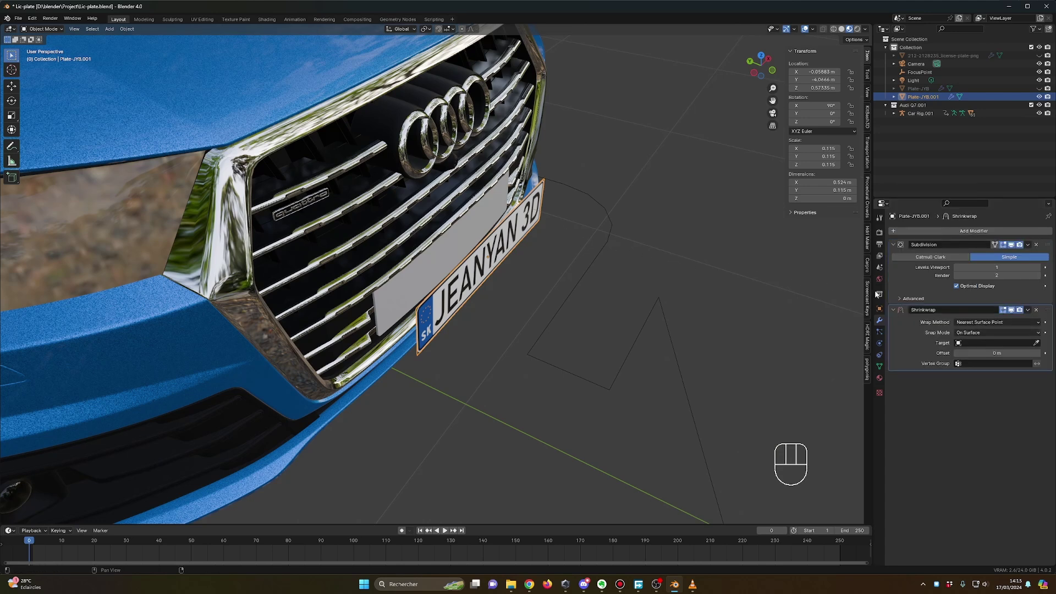
{"action": "left_click", "coordinate": [1035, 343]}
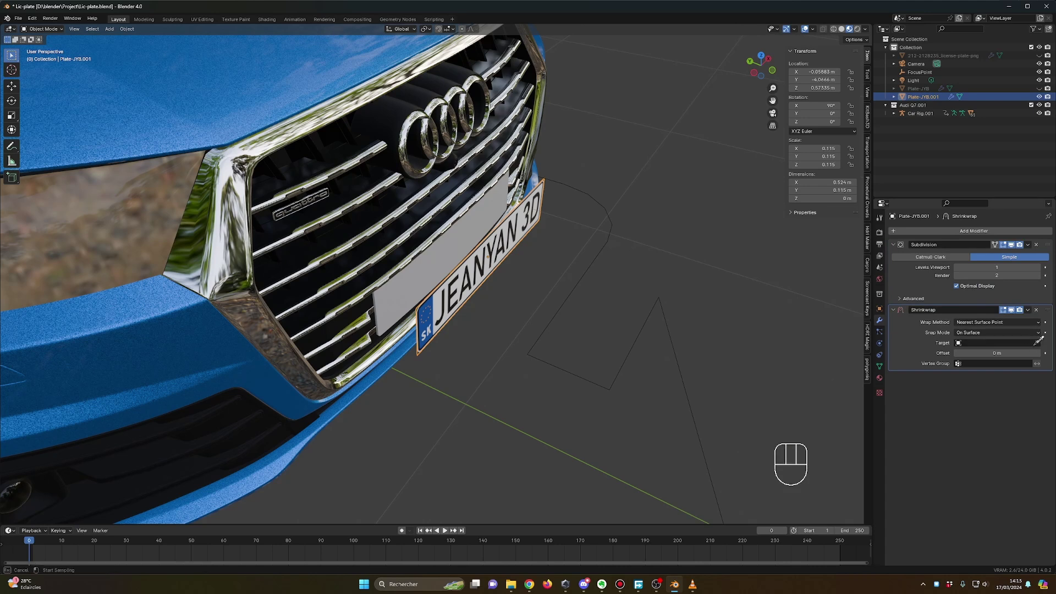
{"action": "left_click", "coordinate": [461, 232]}
{"action": "middle_click_drag", "start_coordinate": [459, 237], "coordinate": [507, 281]}
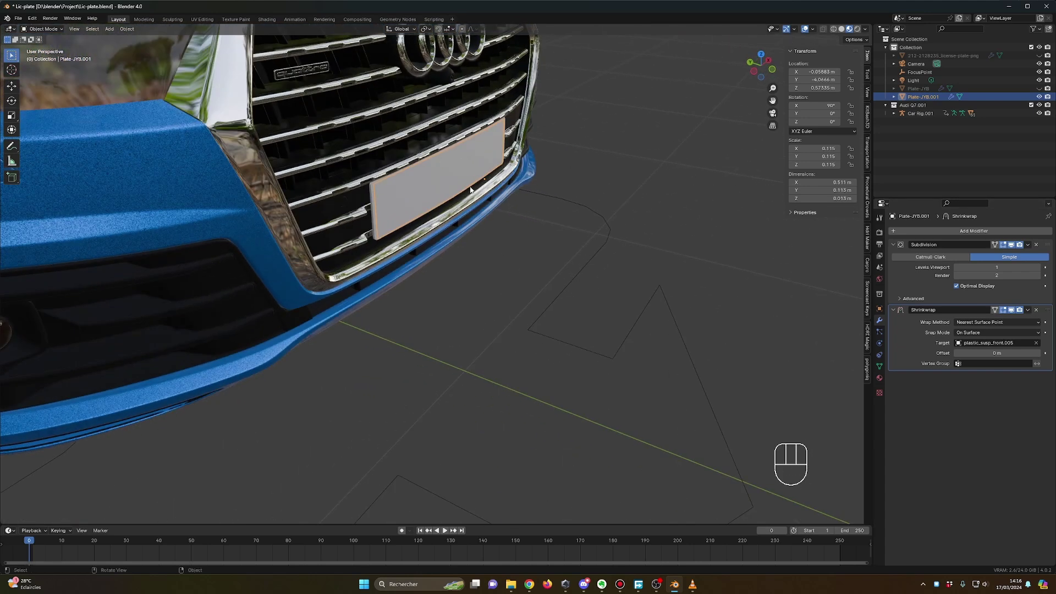
{"action": "middle_click_drag", "start_coordinate": [530, 236], "coordinate": [527, 275], "text": "shift"}
{"action": "scroll", "coordinate": [537, 282], "scroll_direction": "up", "scroll_amount": 2}
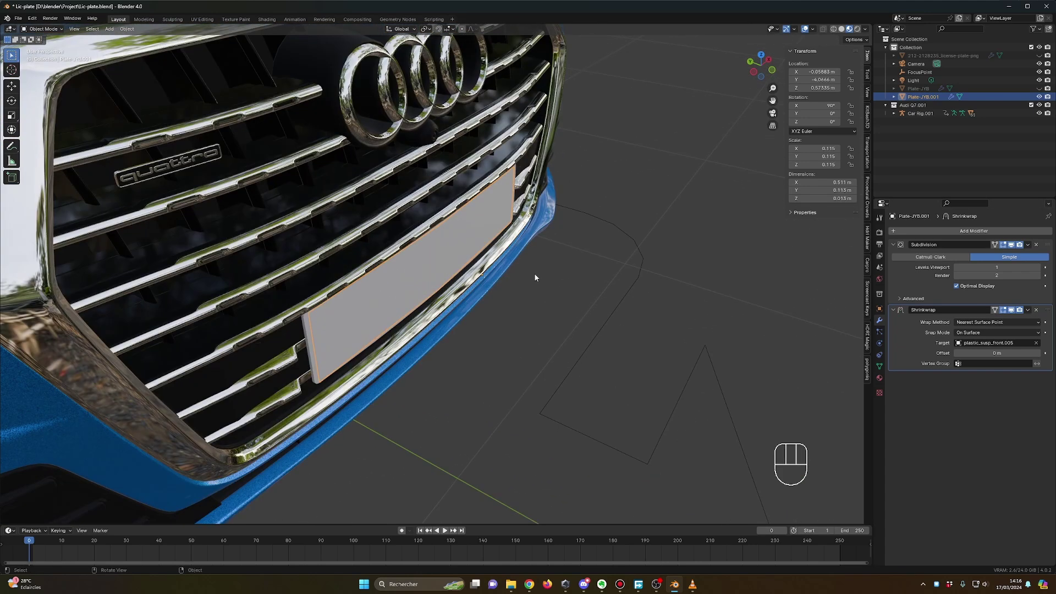
{"action": "scroll", "coordinate": [538, 273], "scroll_direction": "down", "scroll_amount": 4}
{"action": "scroll", "coordinate": [532, 271], "scroll_direction": "up", "scroll_amount": 6}
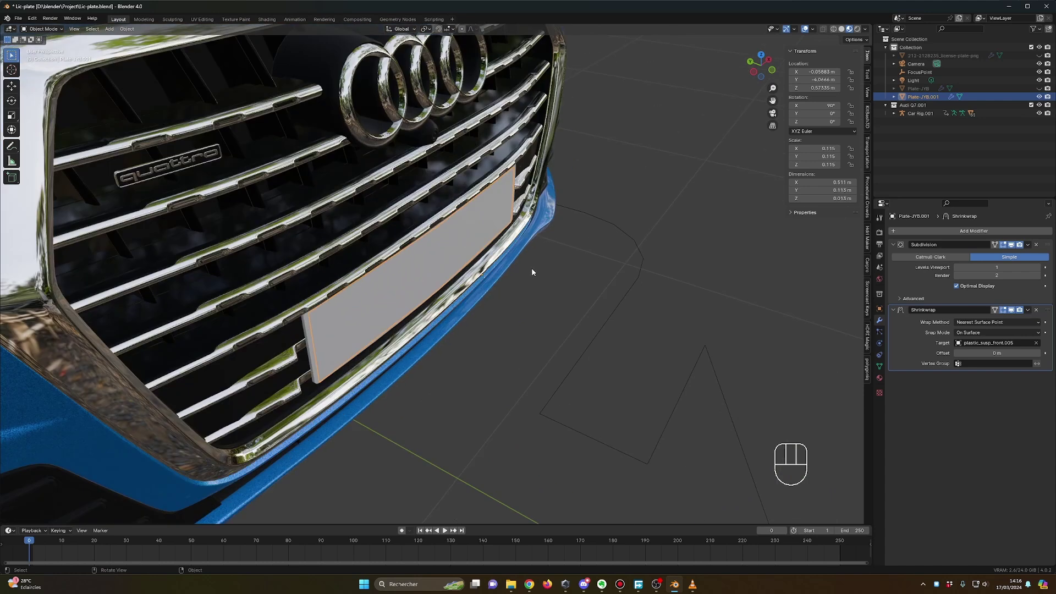
Step: Set the plate's Shrinkwrap offset to 0.006 m so it sits just off the bumper support
{"action": "mouse_move", "coordinate": [983, 353]}
{"action": "left_mouse_down"}
{"action": "mouse_move", "coordinate": [1029, 353]}
{"action": "mouse_move", "coordinate": [984, 353]}
{"action": "left_mouse_up"}
{"action": "left_click", "coordinate": [984, 355]}
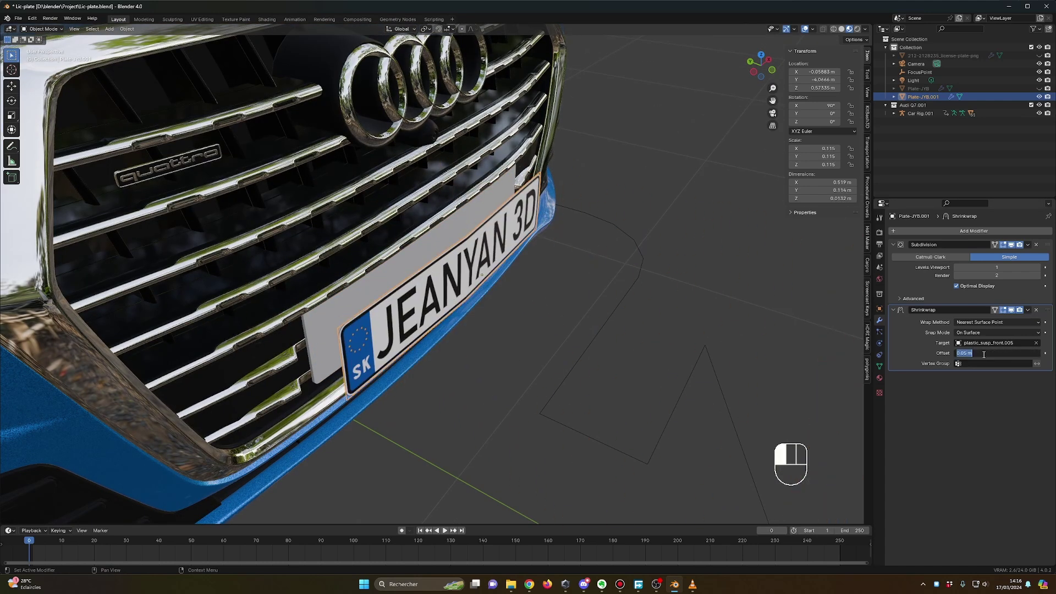
{"action": "type", "text": "0"}
{"action": "key", "text": "Return"}
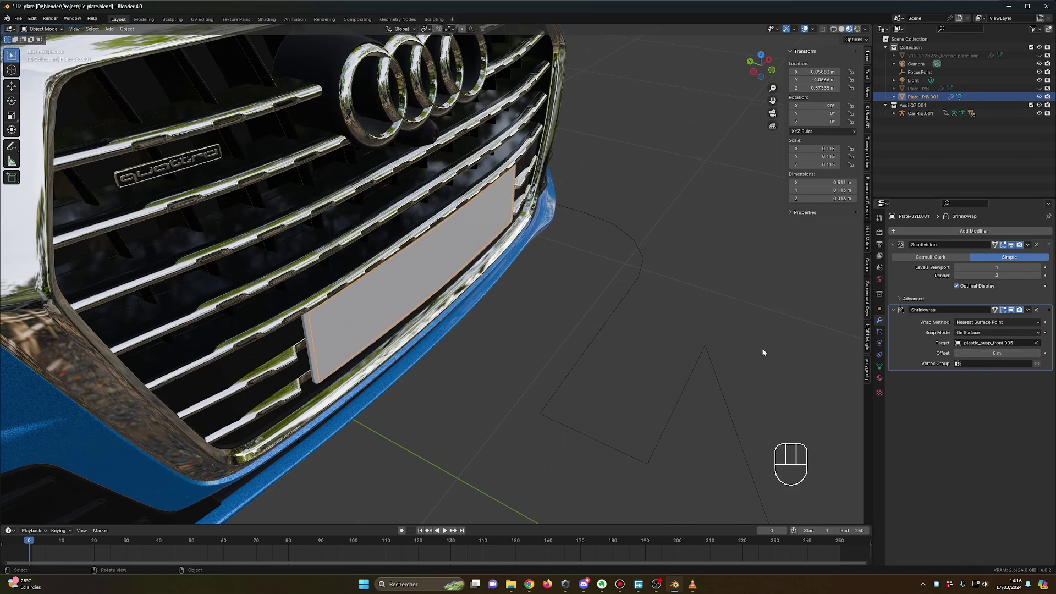
{"action": "left_click_drag", "start_coordinate": [967, 353], "coordinate": [982, 353]}
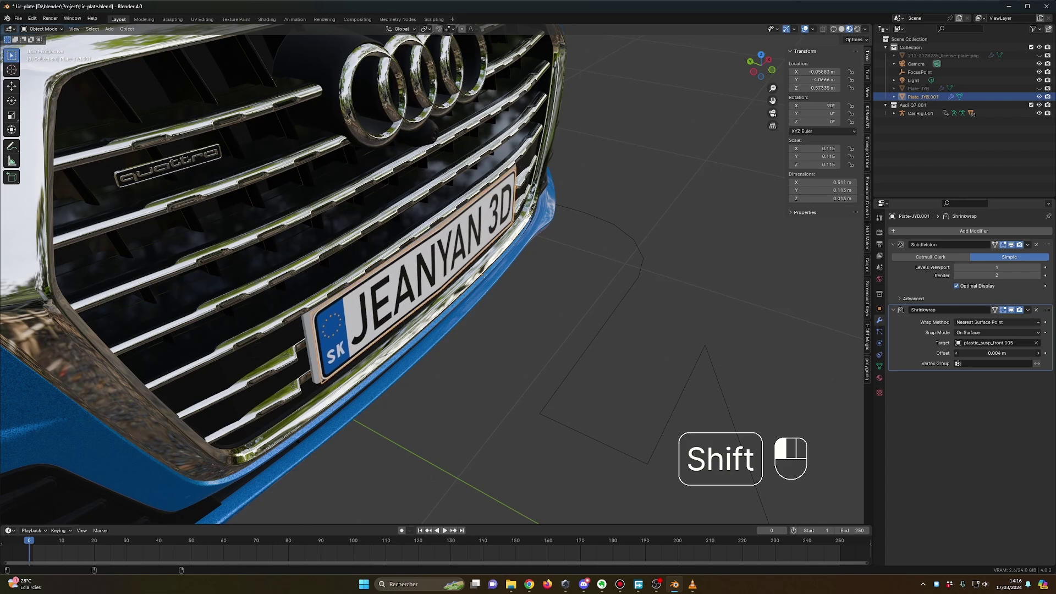
Step: In front view, scale the licence plate up slightly to 0.118 to fill the grille's holder
{"action": "middle_click_drag", "start_coordinate": [580, 309], "coordinate": [603, 295]}
{"action": "key", "text": "KP_1"}
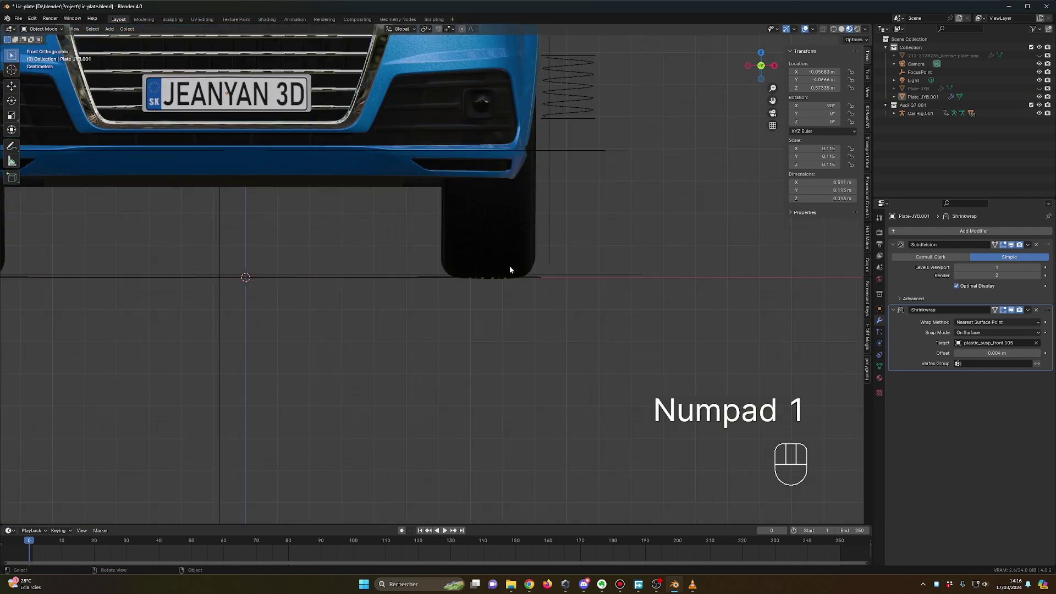
{"action": "scroll", "coordinate": [468, 220], "scroll_direction": "up", "scroll_amount": 5}
{"action": "middle_click_drag", "start_coordinate": [477, 299], "coordinate": [557, 384], "text": "shift"}
{"action": "scroll", "coordinate": [496, 330], "scroll_direction": "down", "scroll_amount": 1}
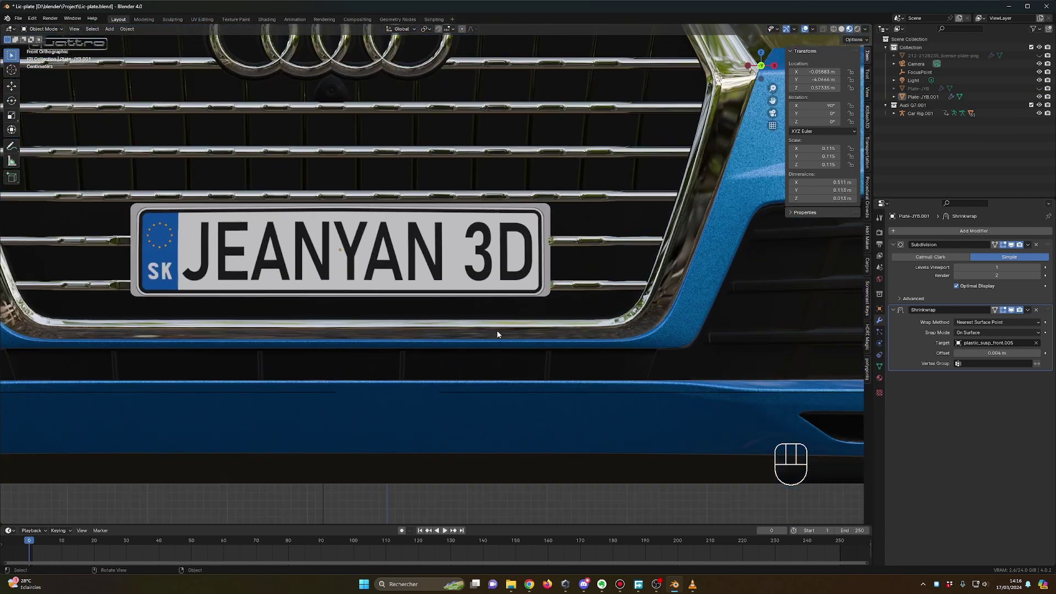
{"action": "key", "text": "s"}
{"action": "left_click", "coordinate": [479, 285]}
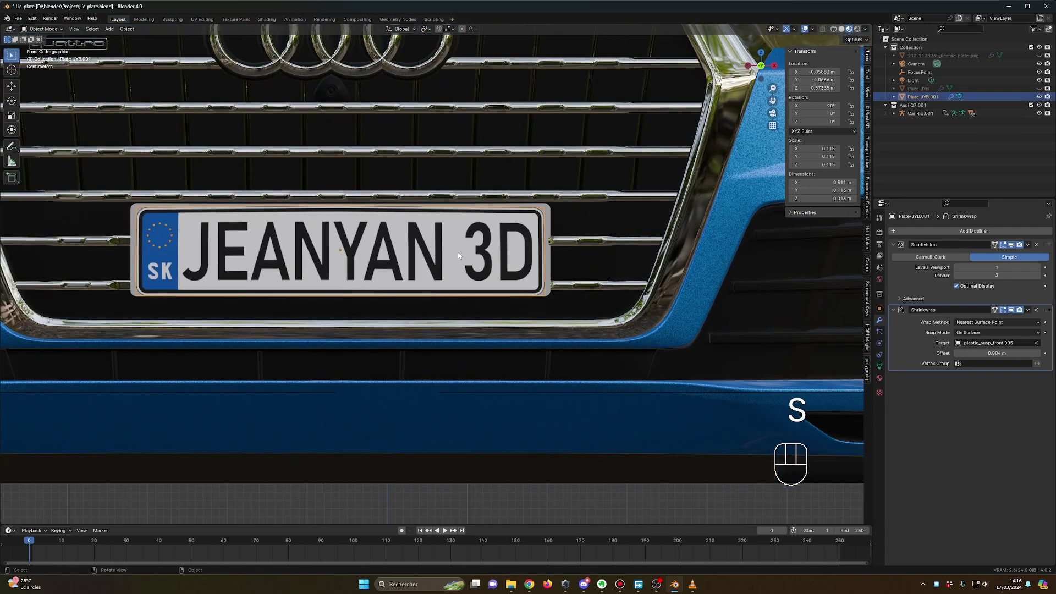
{"action": "key", "text": "s"}
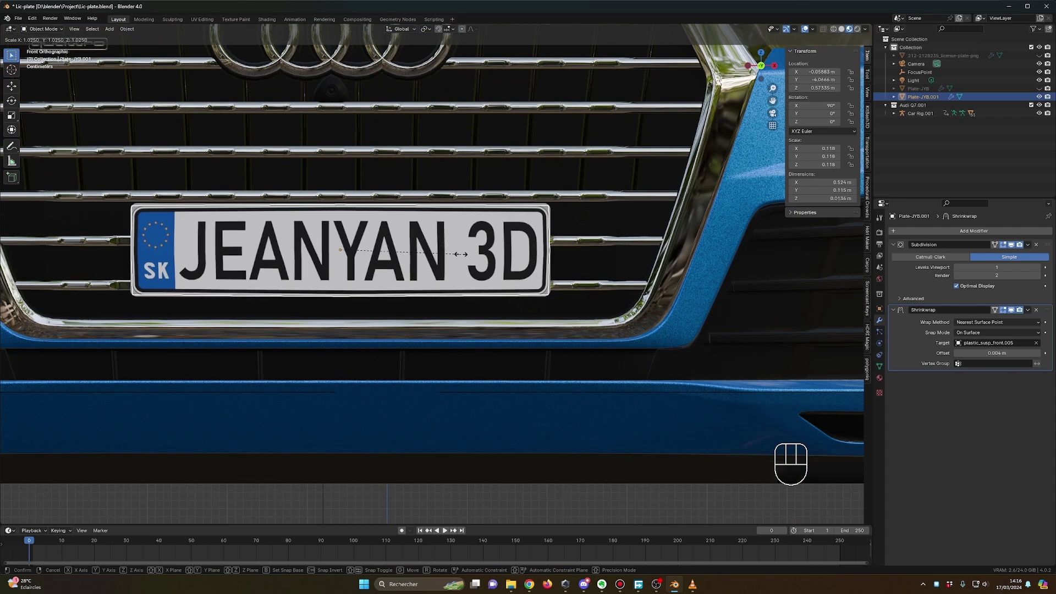
{"action": "key", "text": "z"}
{"action": "left_click", "coordinate": [461, 255]}
{"action": "scroll", "coordinate": [489, 418], "scroll_direction": "down", "scroll_amount": 5}
{"action": "scroll", "coordinate": [477, 397], "scroll_direction": "up", "scroll_amount": 2}
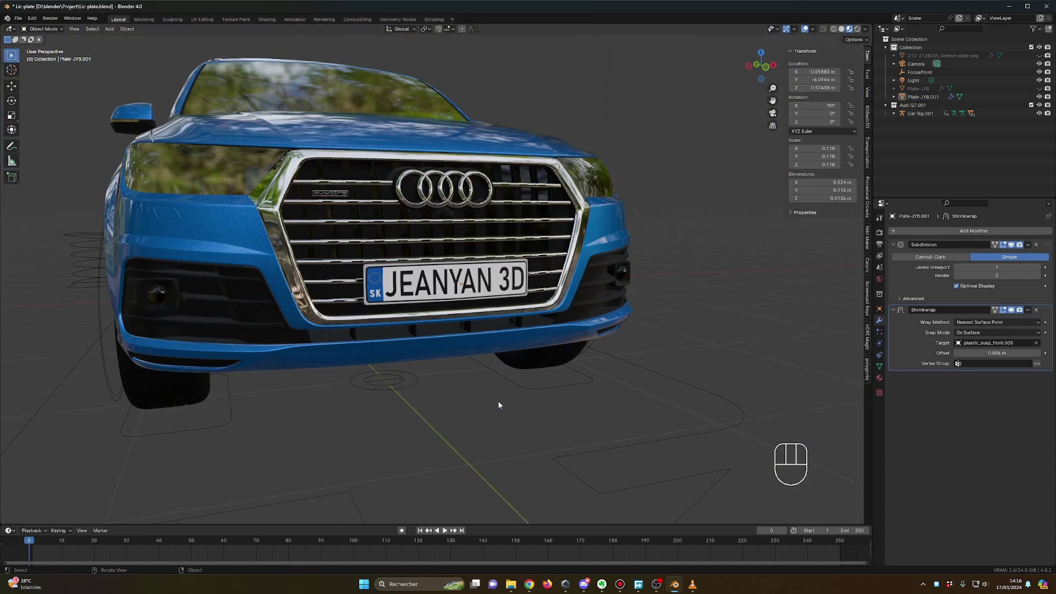
{"action": "scroll", "coordinate": [497, 401], "scroll_direction": "down", "scroll_amount": 2}
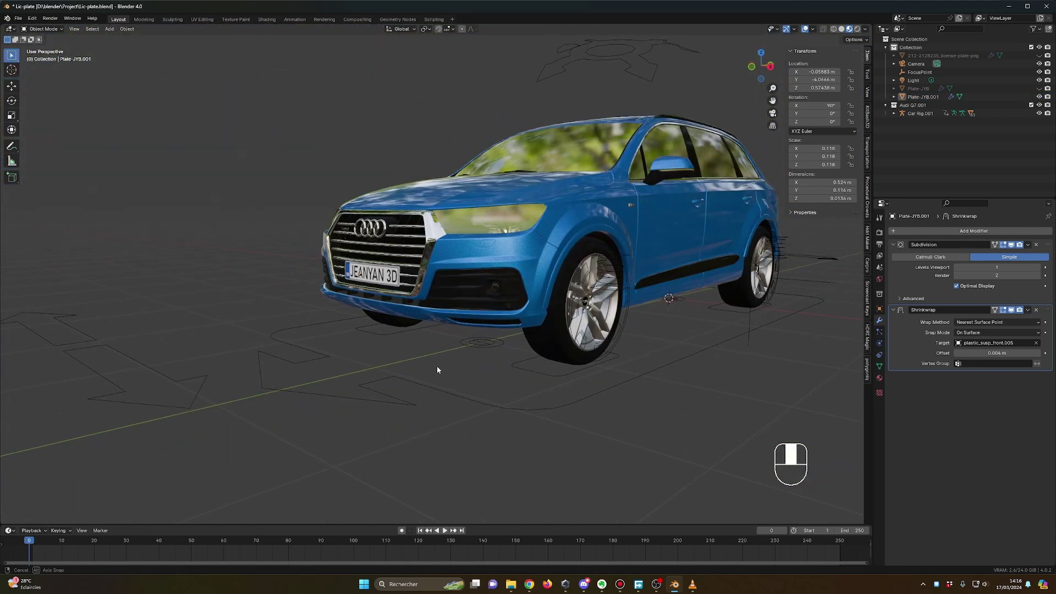